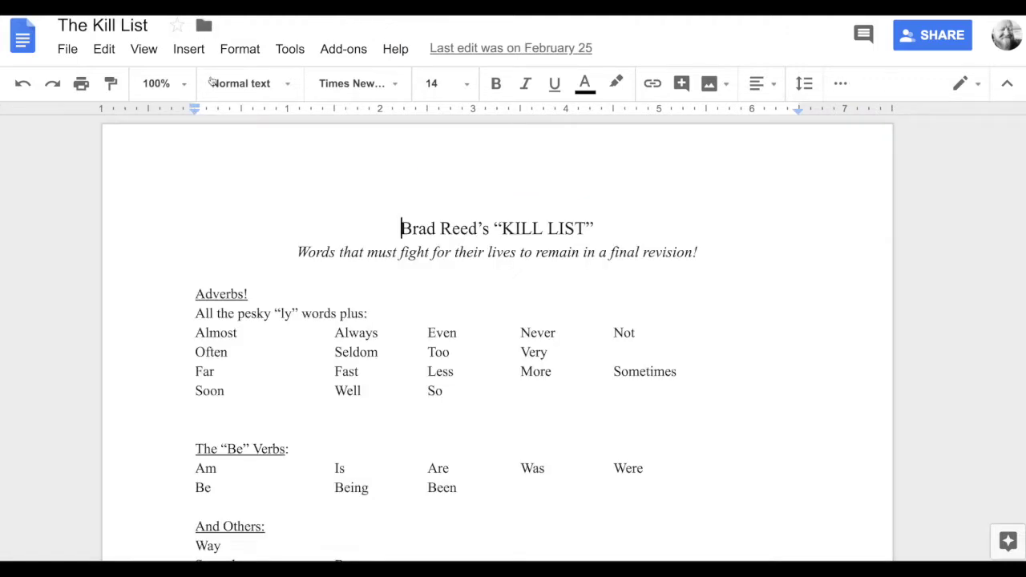
# Review the Kill List's subtitle and its Adverbs section, highlighting the "ly" note and the block of listed adverbs
pyautogui.scroll(-1, 494, 210)
pyautogui.scroll(-1, 494, 210)
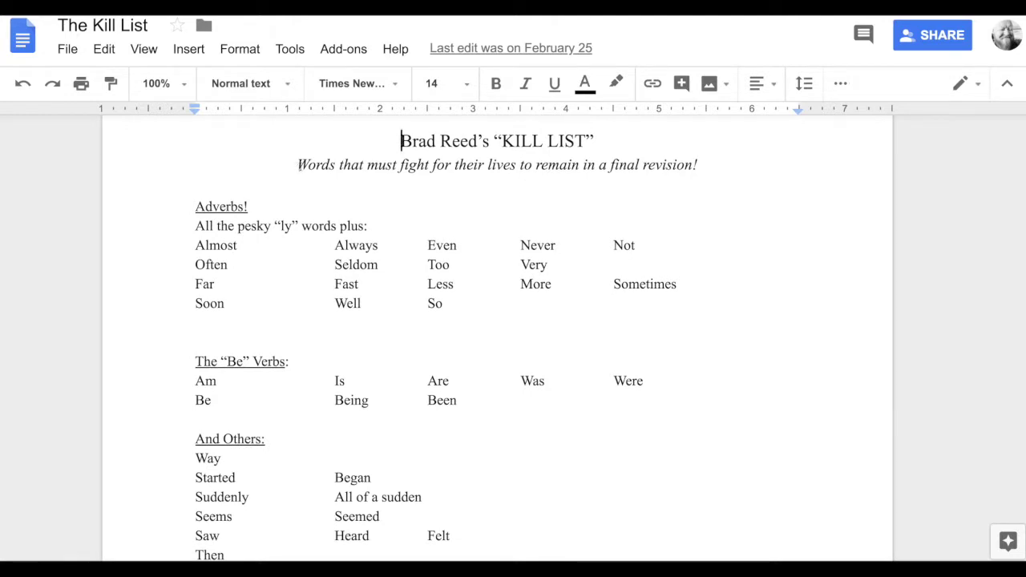
pyautogui.moveTo(298, 165); pyautogui.dragTo(691, 165)
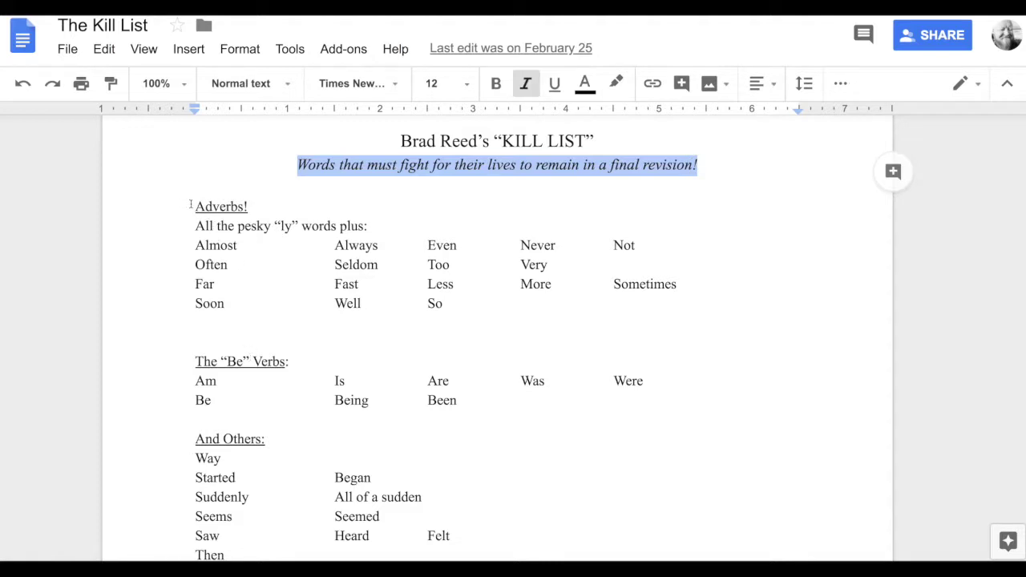
pyautogui.doubleClick(286, 227)
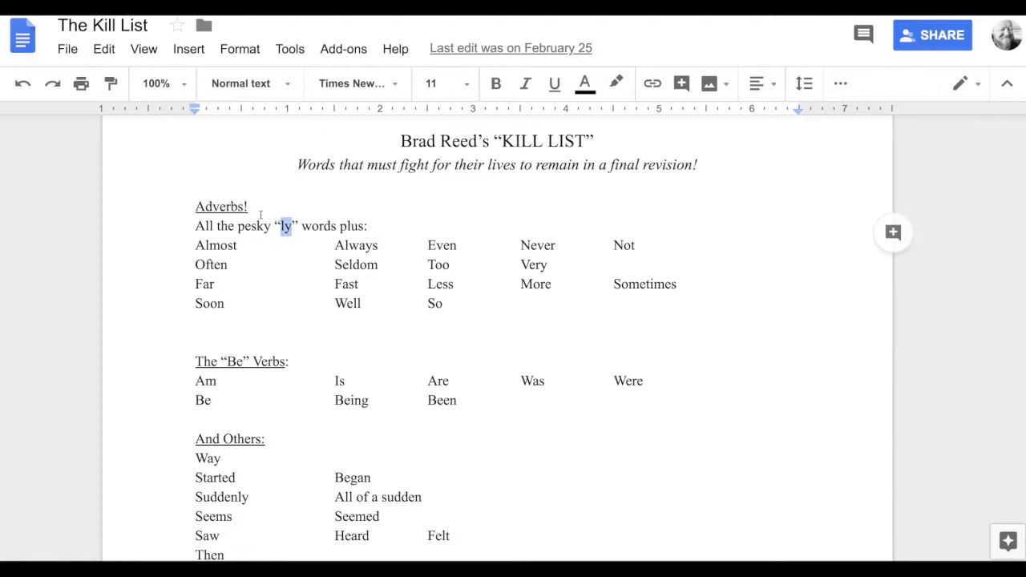
pyautogui.moveTo(197, 248); pyautogui.dragTo(471, 300)
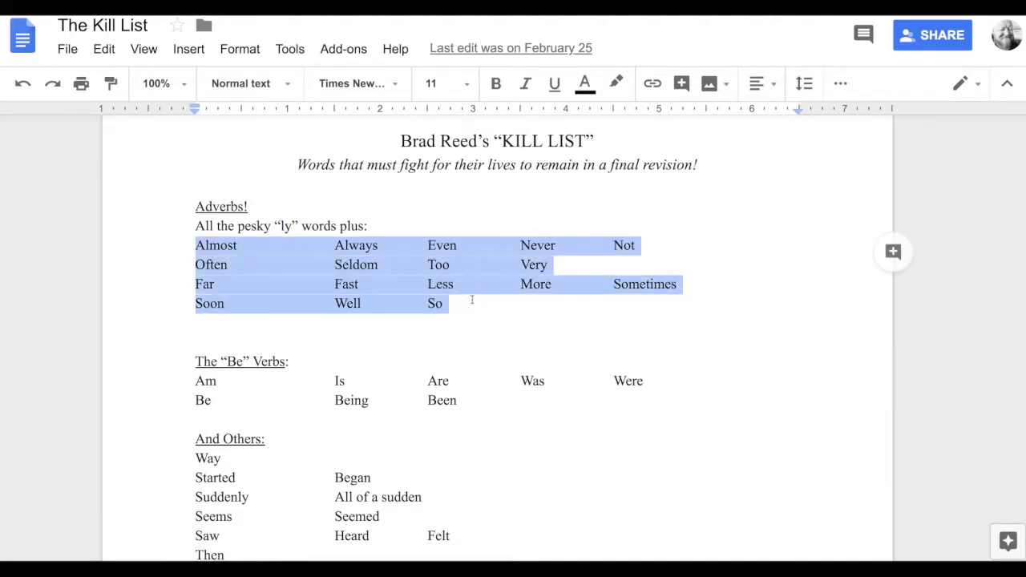
pyautogui.scroll(-1, 270, 218)
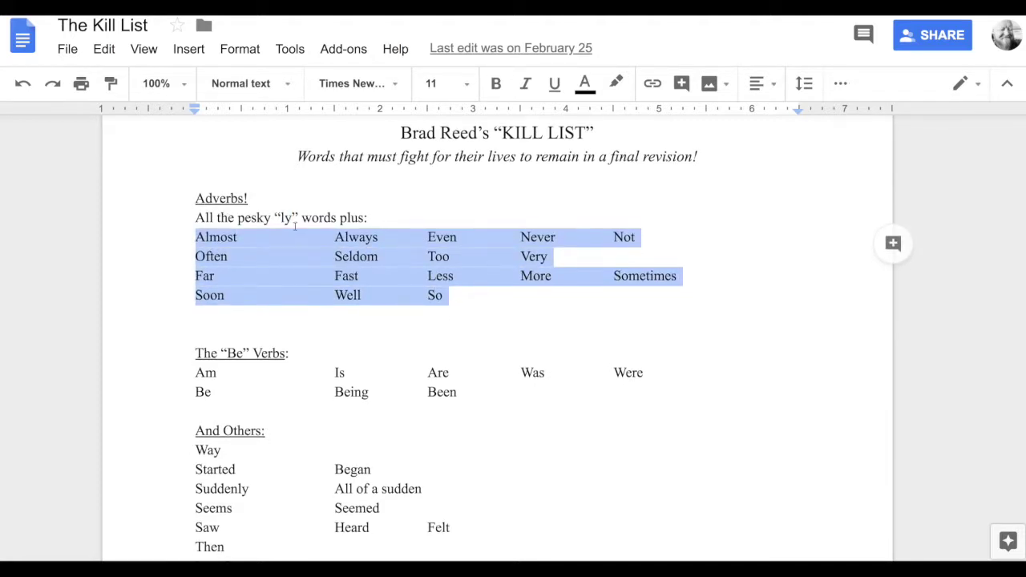
pyautogui.click(284, 218)
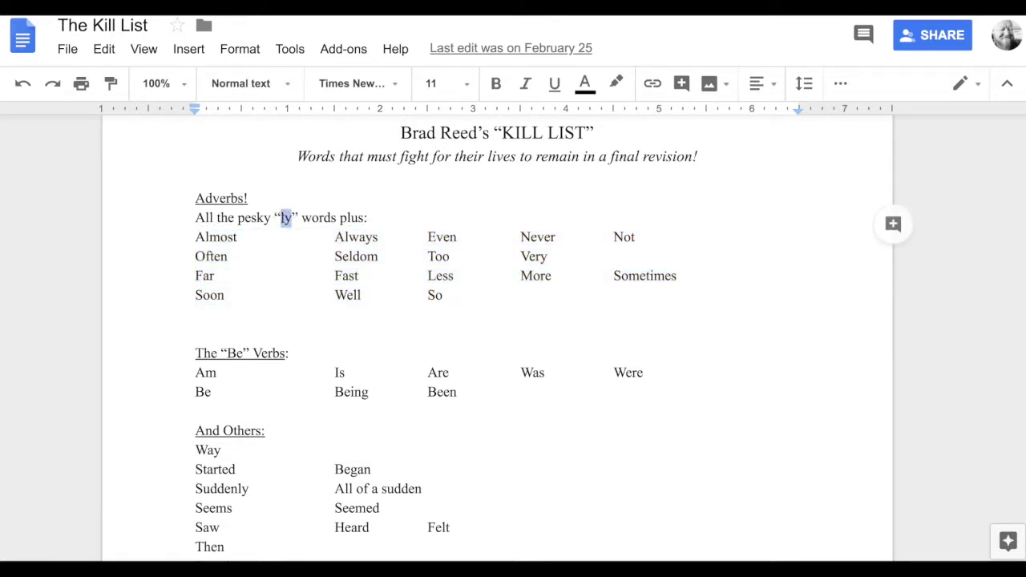
pyautogui.moveTo(195, 237); pyautogui.dragTo(518, 291)
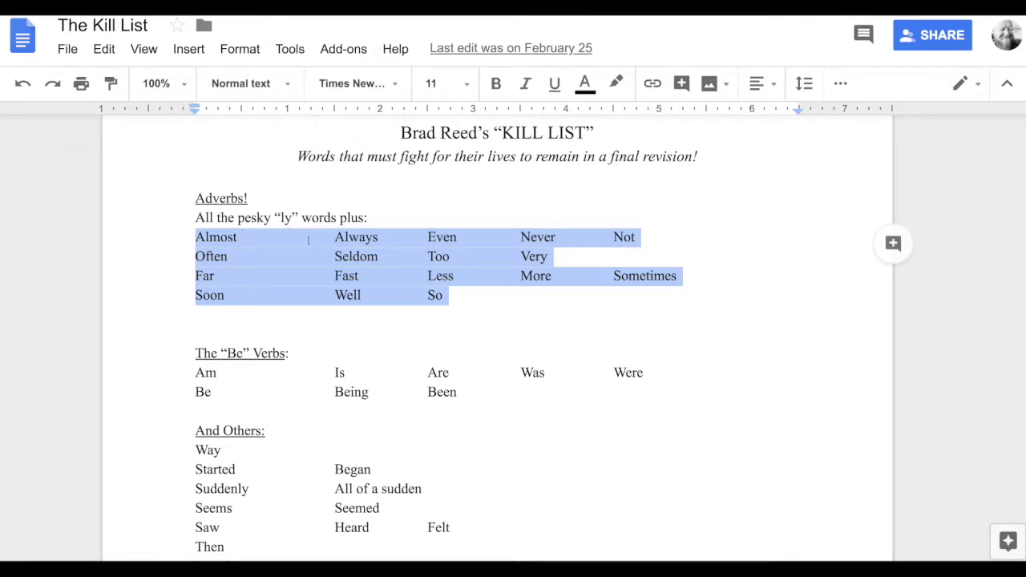
# Highlight the entries "Almost" and "Always" in the Adverbs section as example words to search for
pyautogui.click(238, 236)
pyautogui.moveTo(238, 236); pyautogui.dragTo(195, 238)
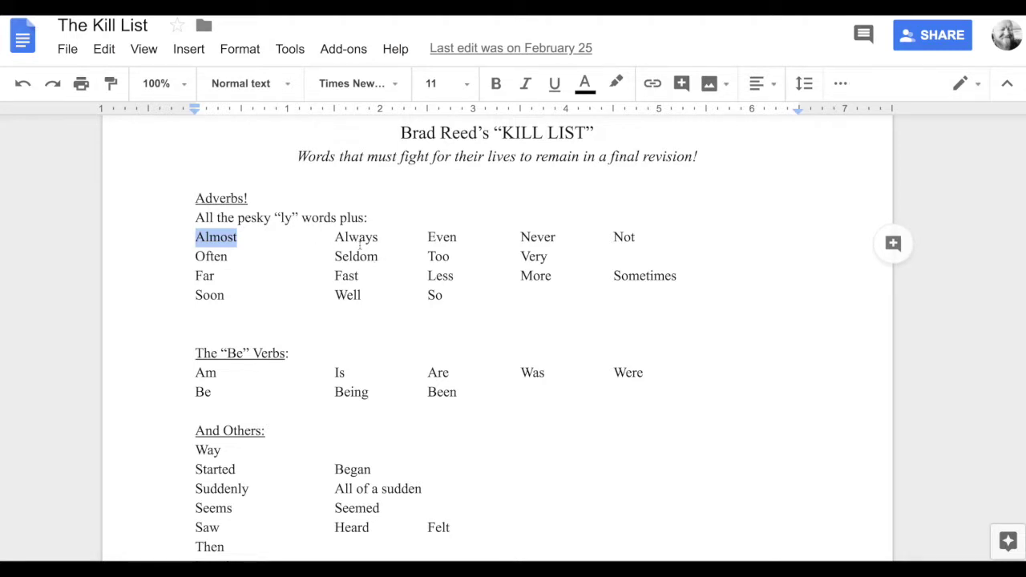
pyautogui.click(239, 242)
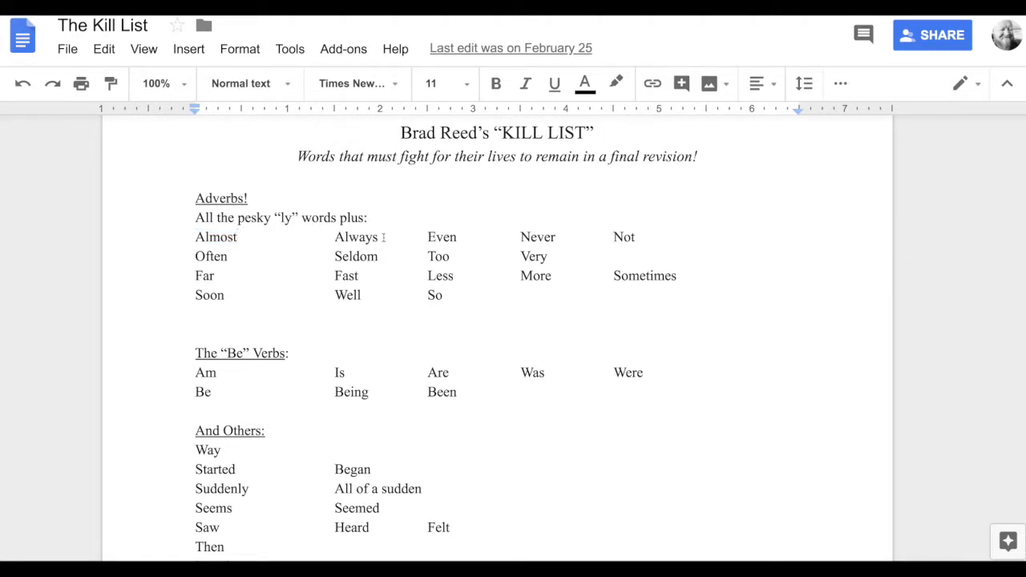
pyautogui.moveTo(193, 237); pyautogui.dragTo(240, 238)
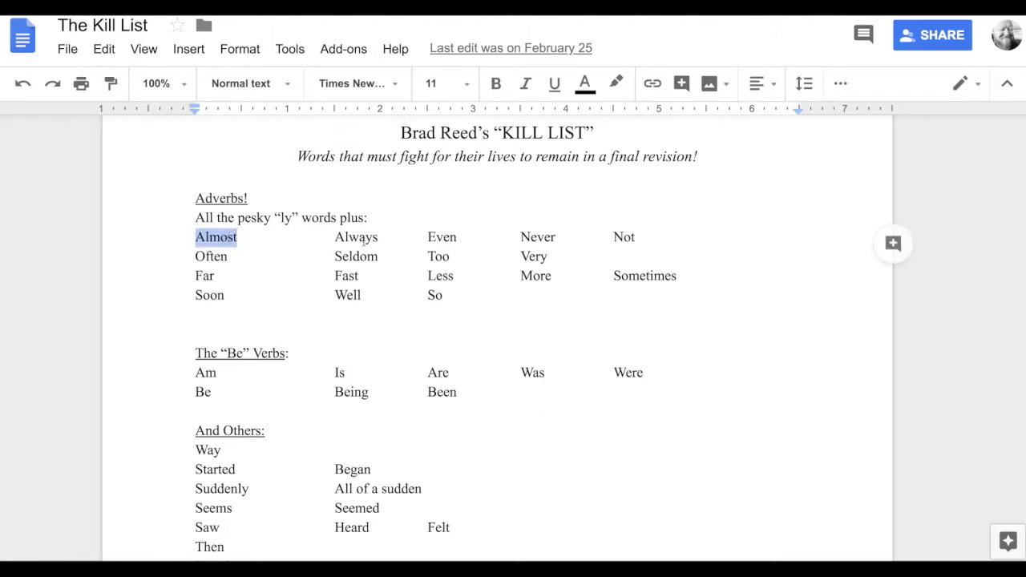
pyautogui.moveTo(334, 238); pyautogui.dragTo(388, 238)
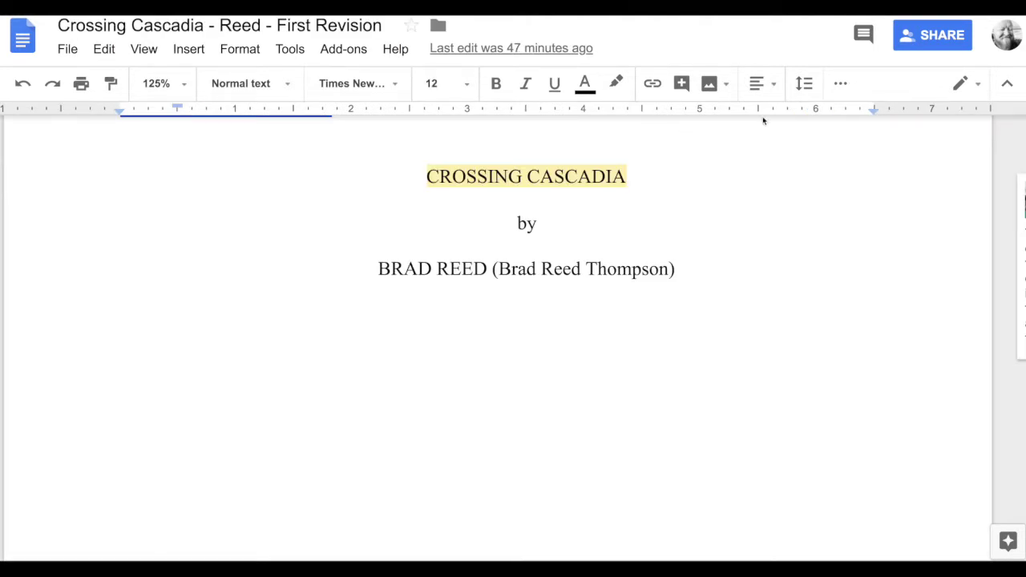
# Search the manuscript for "almost" and go to its occurrence in the sentence beginning "The hike for now seemed"
pyautogui.hotkey('ctrl', 'f')
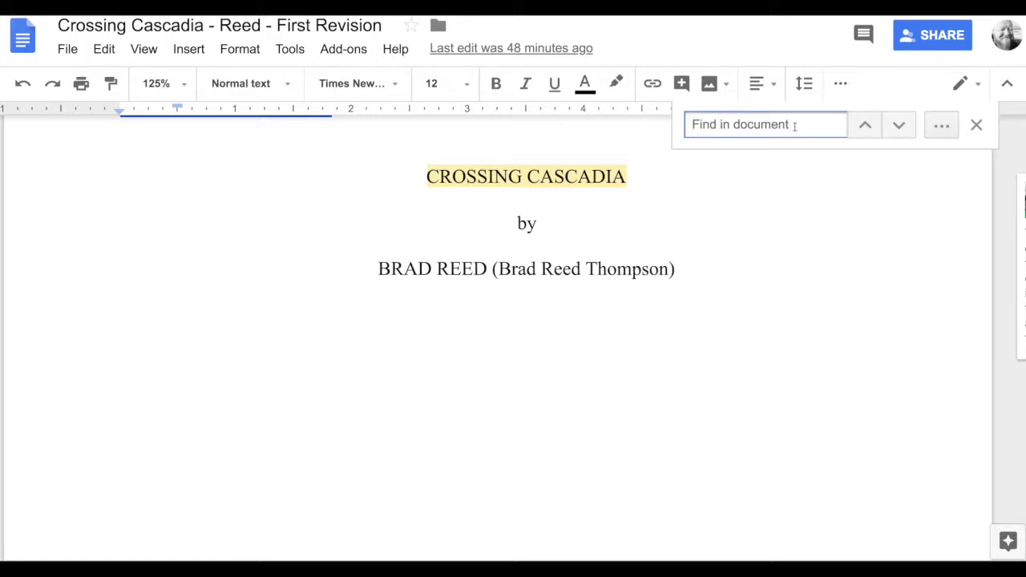
pyautogui.write('almost')
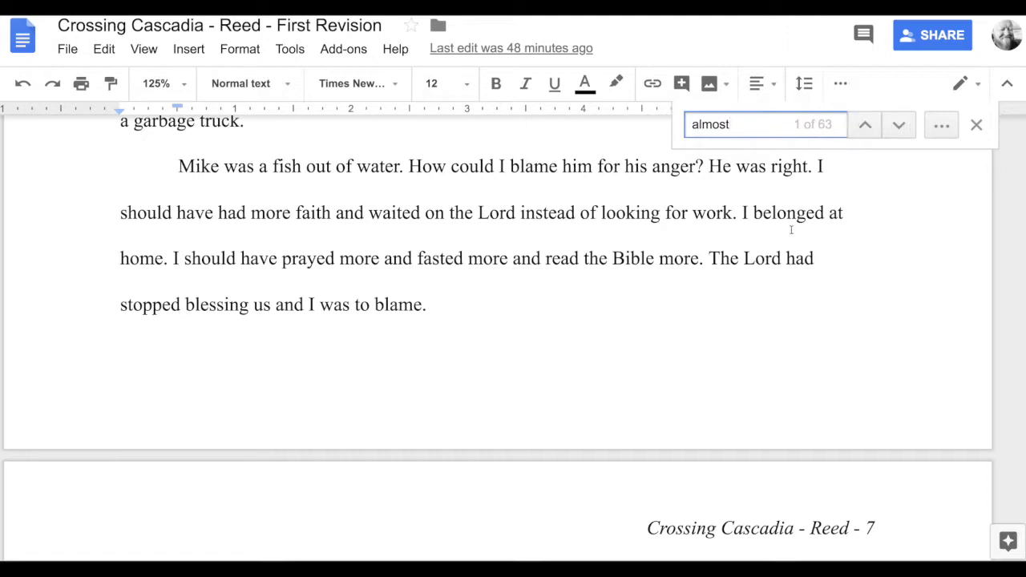
pyautogui.scroll(-10, 791, 229)
pyautogui.moveTo(1023, 133); pyautogui.dragTo(1024, 285)
pyautogui.click(174, 271)
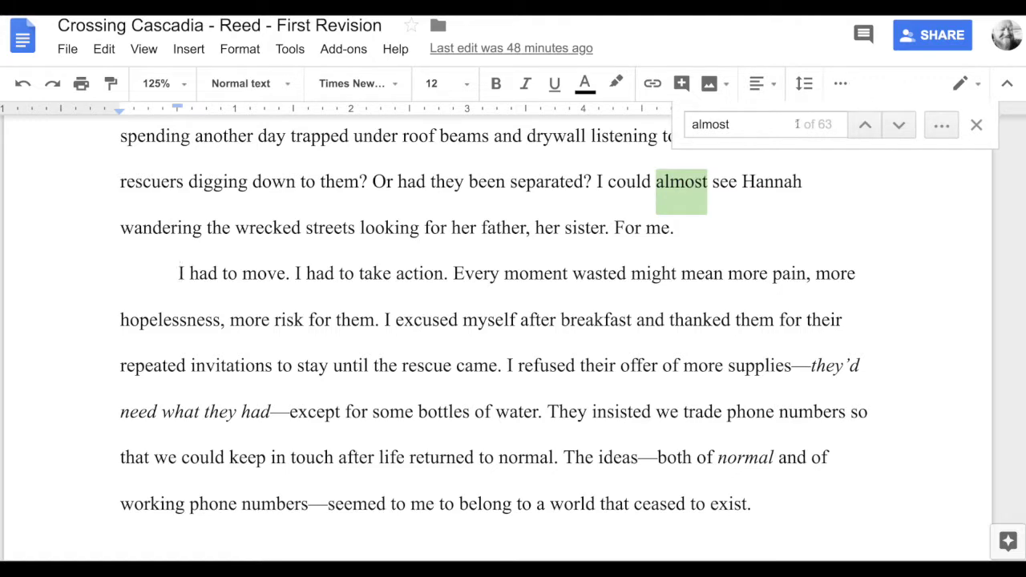
pyautogui.click(896, 125)
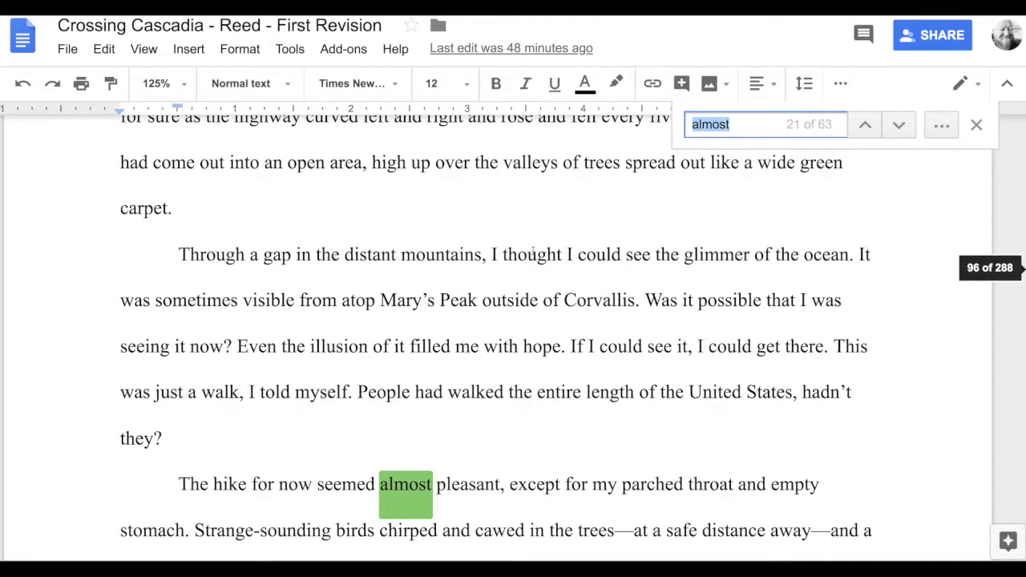
pyautogui.scroll(-5, 535, 247)
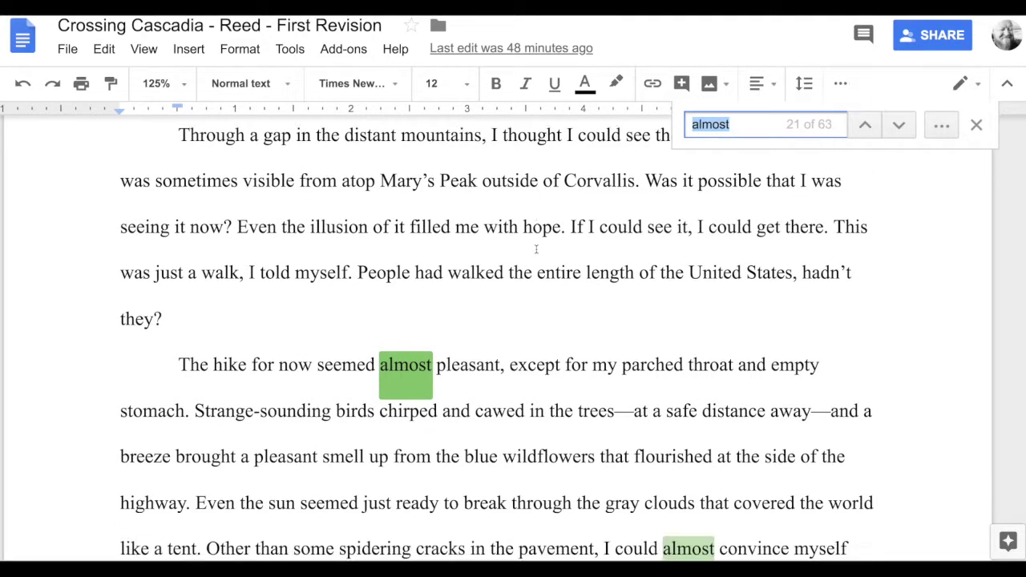
pyautogui.scroll(1, 536, 249)
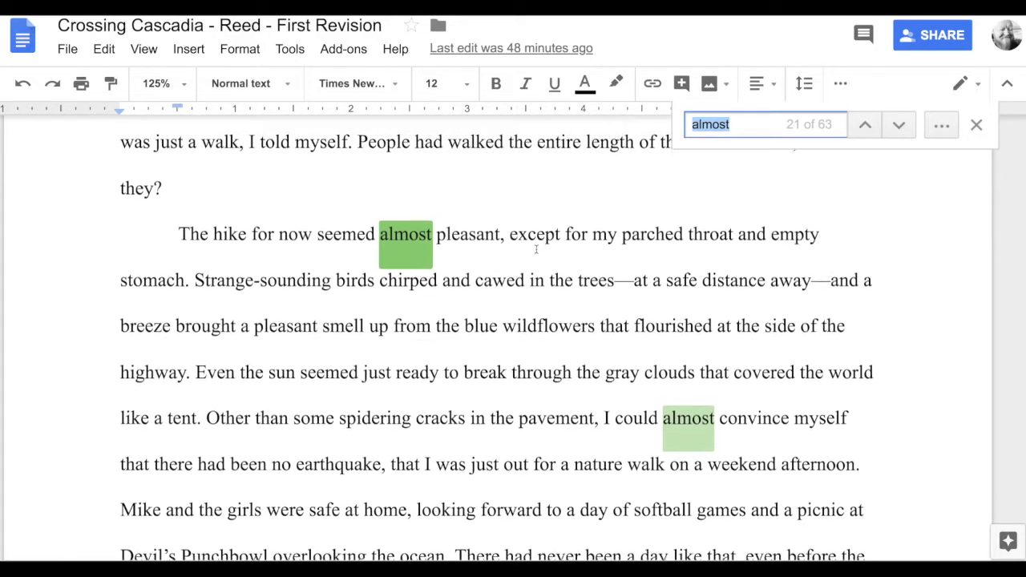
pyautogui.scroll(1, 536, 249)
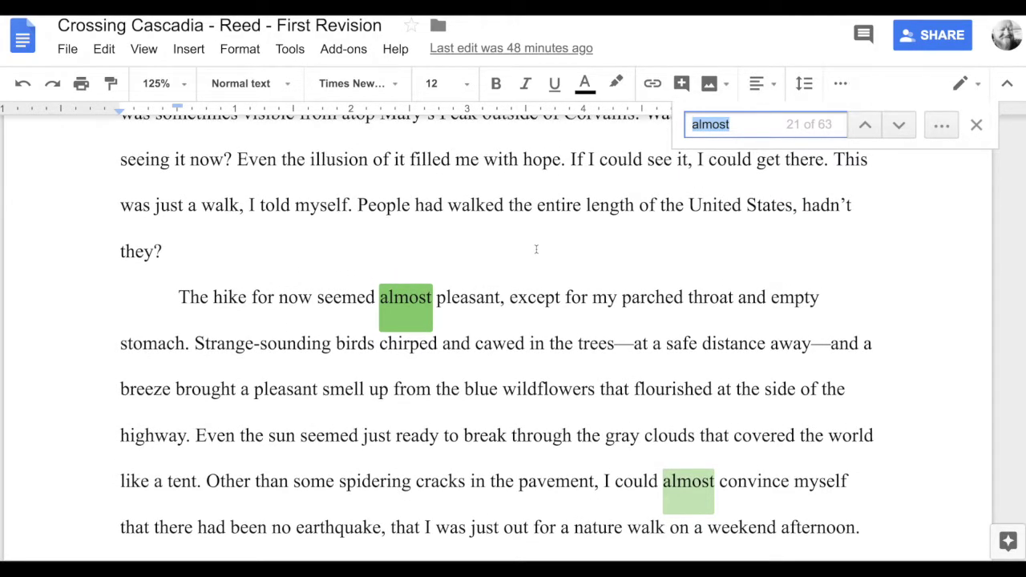
pyautogui.scroll(-1, 537, 250)
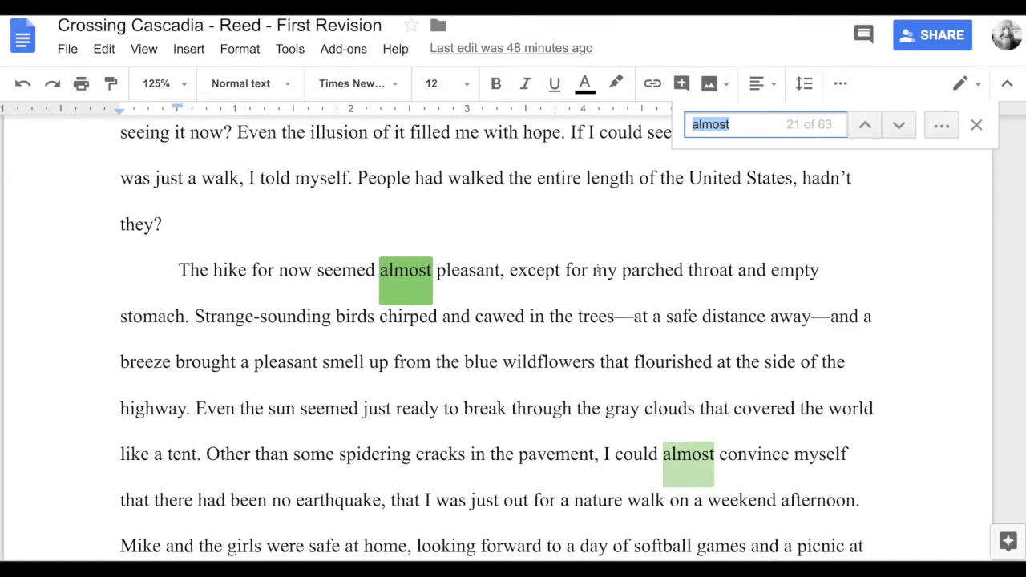
pyautogui.scroll(-1, 596, 268)
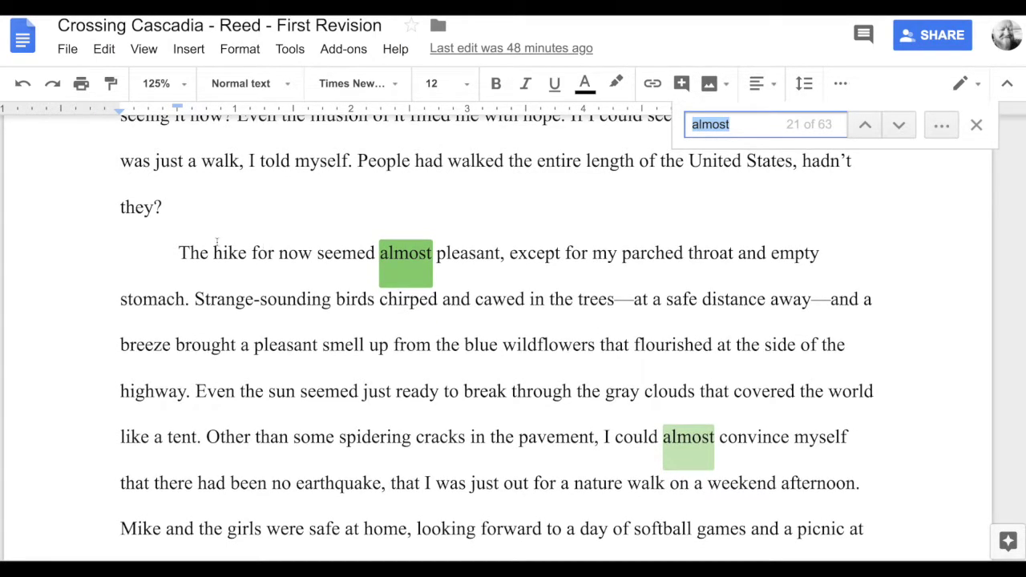
# Examine how "almost" is used in the clause "The hike for now seemed almost pleasant", highlighting the word and the clause
pyautogui.click(147, 249)
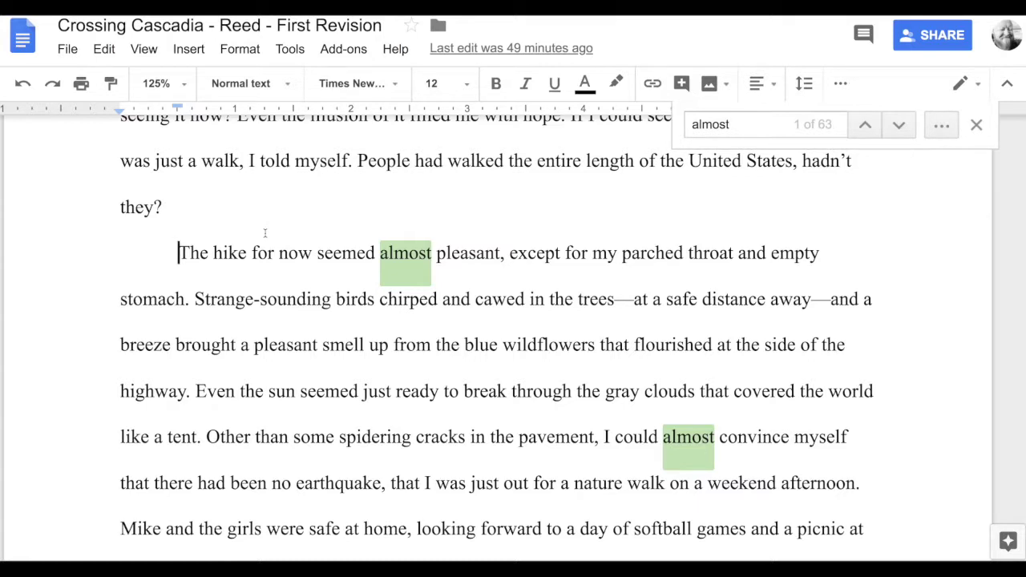
pyautogui.moveTo(381, 252); pyautogui.dragTo(431, 247)
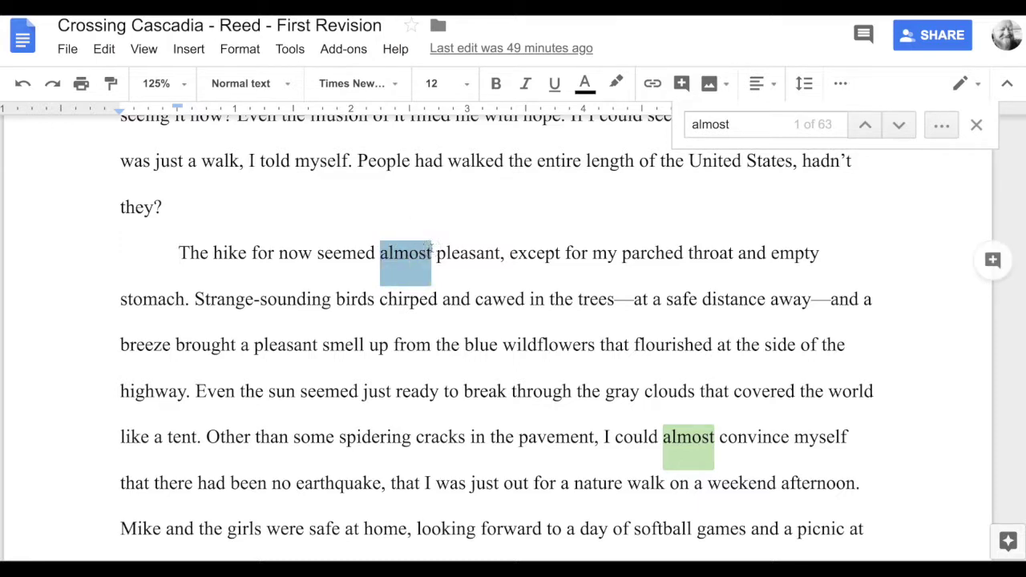
pyautogui.click(383, 252)
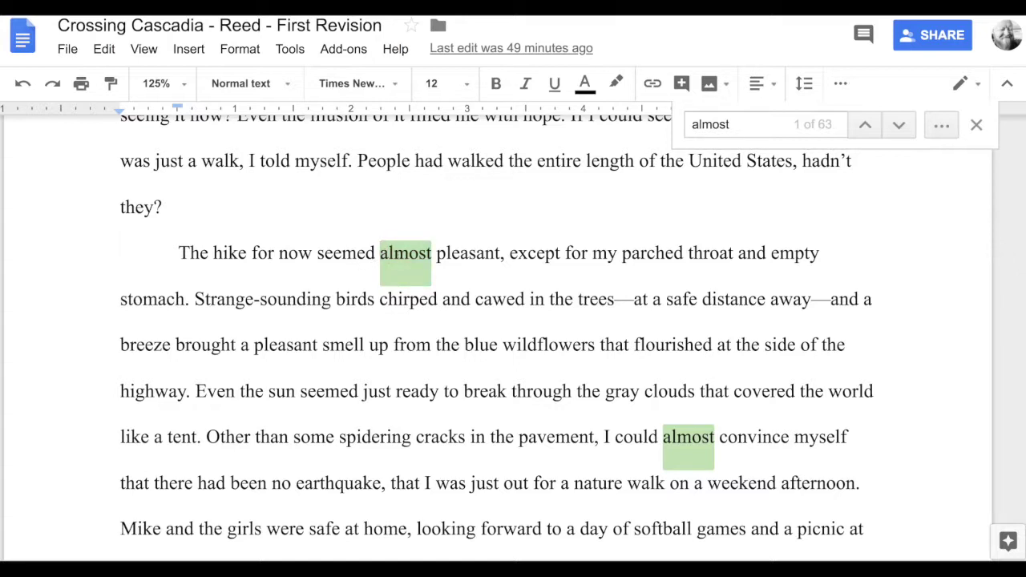
pyautogui.moveTo(381, 252); pyautogui.dragTo(418, 253)
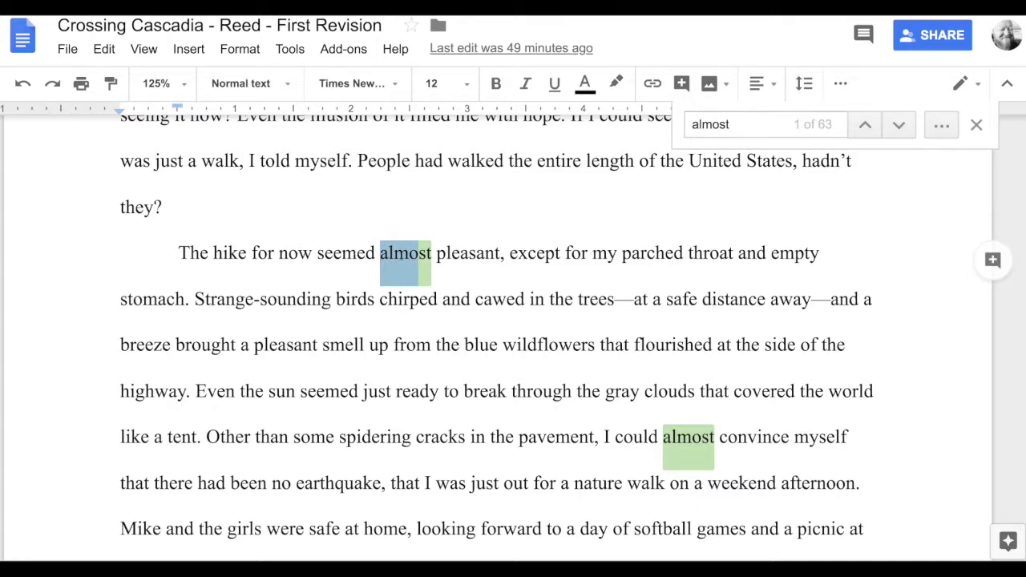
pyautogui.click(436, 254)
pyautogui.moveTo(380, 254); pyautogui.dragTo(433, 253)
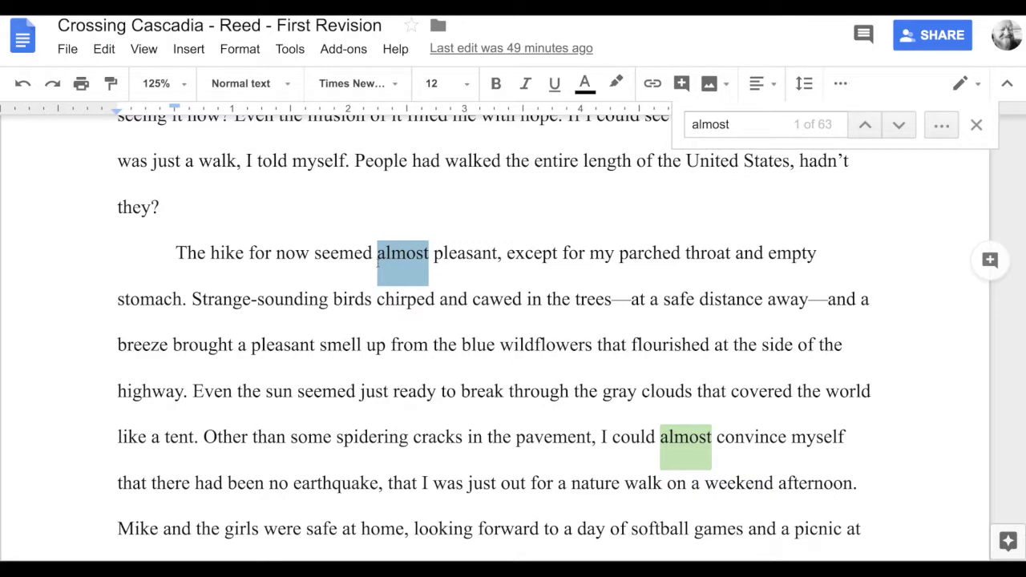
pyautogui.click(178, 252)
pyautogui.moveTo(178, 252); pyautogui.dragTo(497, 252)
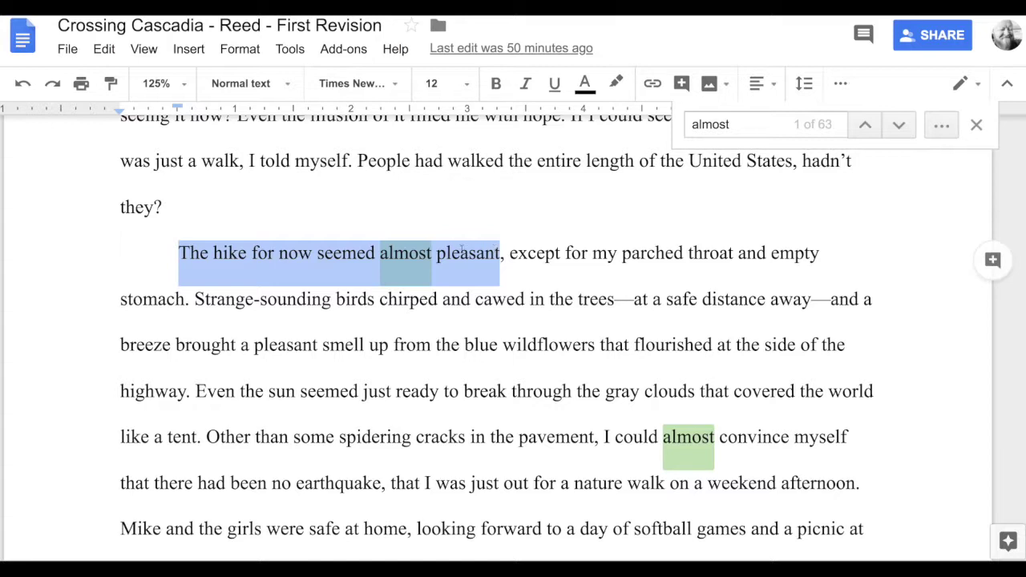
# Delete "almost" from the sentence about the hike and remove the comma after "pleasant"
pyautogui.moveTo(382, 254); pyautogui.dragTo(433, 253)
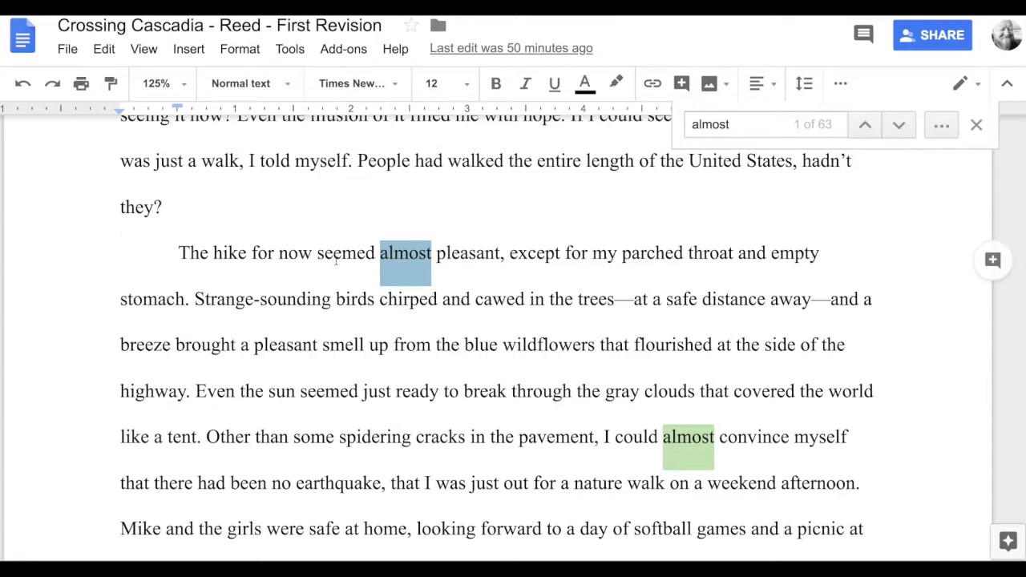
pyautogui.press('BackSpace')
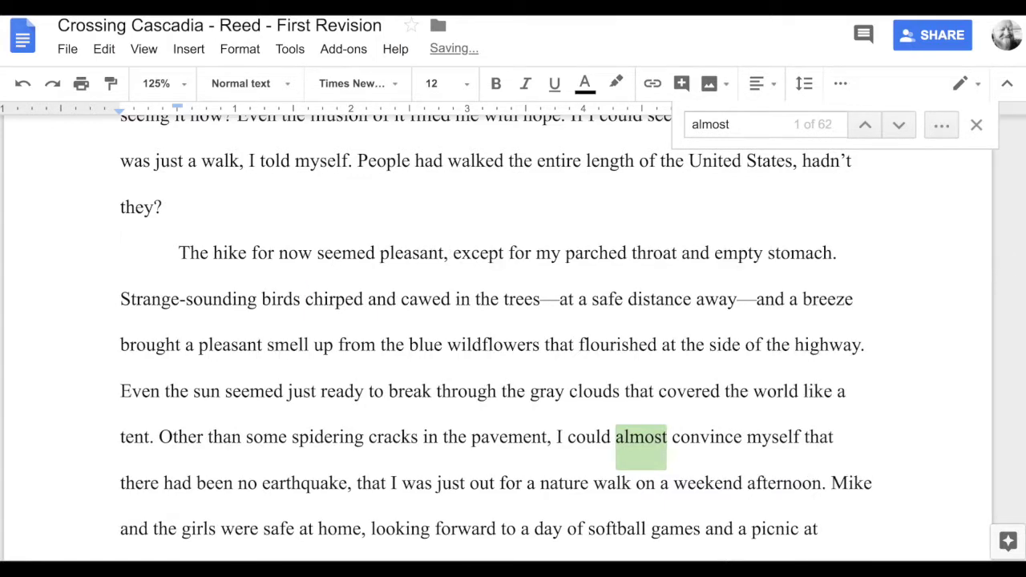
pyautogui.click(450, 254)
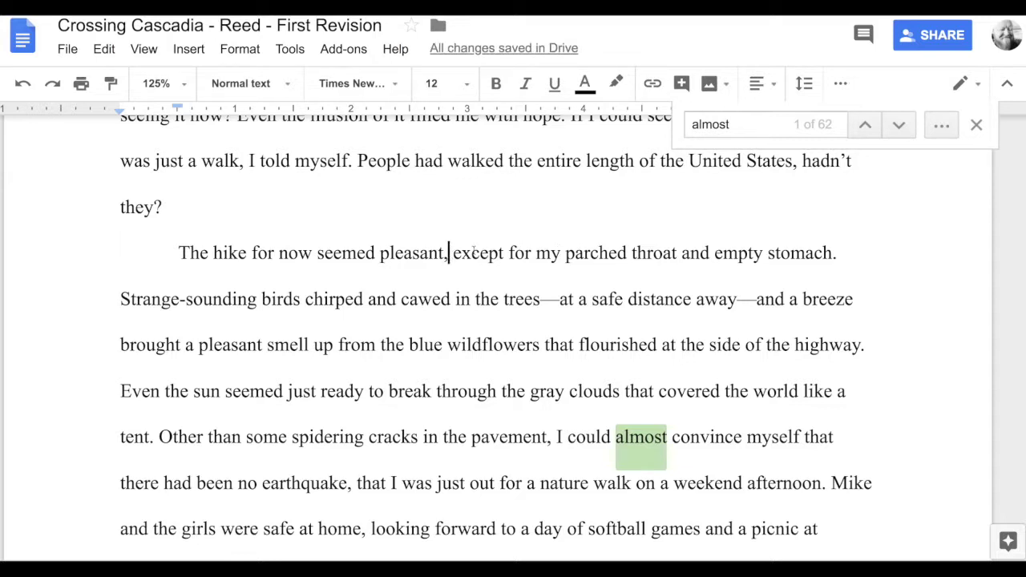
pyautogui.press('BackSpace')
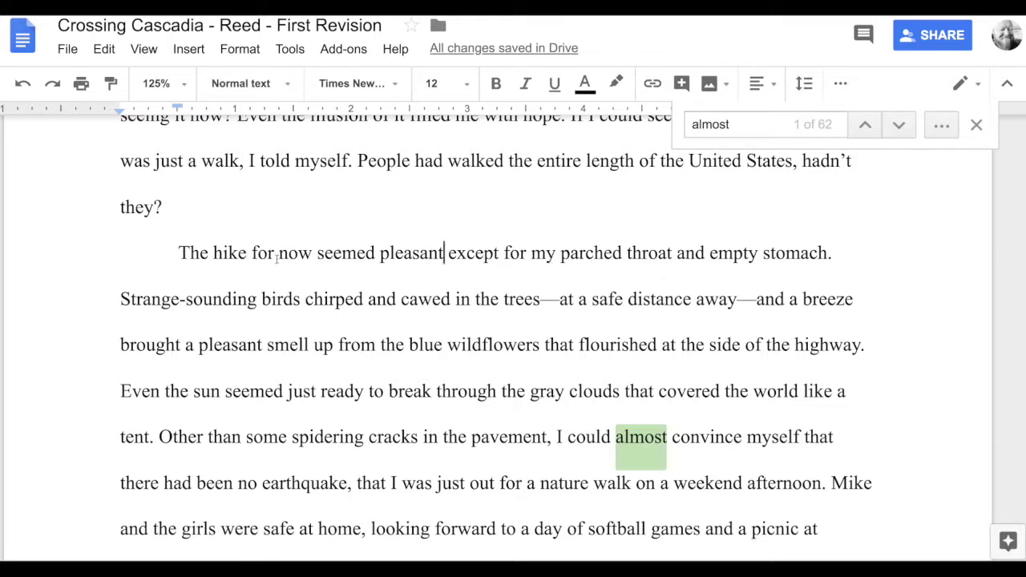
# Delete "for now" from the sentence about the hike and reread the revised sentence
pyautogui.moveTo(251, 253); pyautogui.dragTo(318, 252)
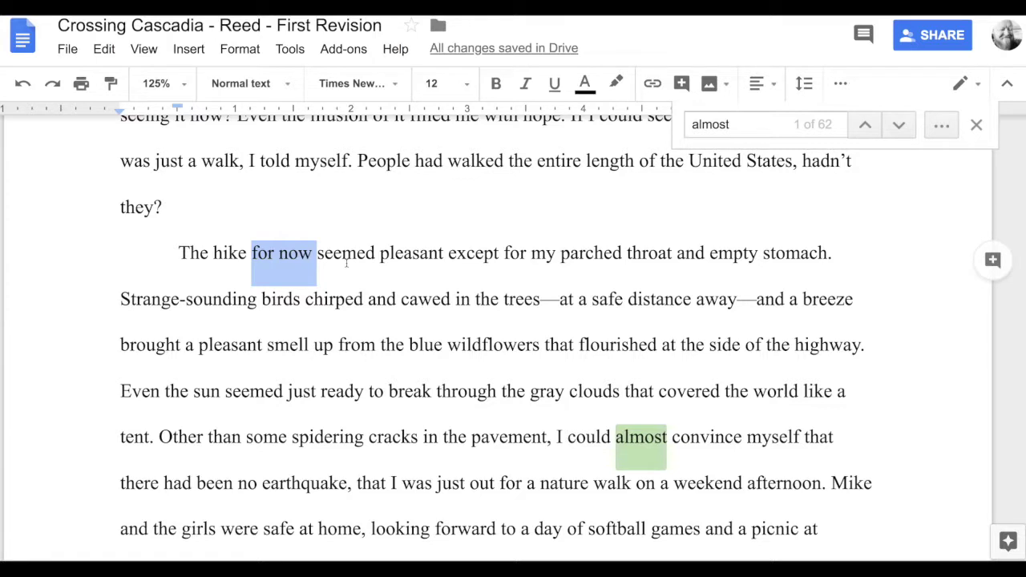
pyautogui.press('BackSpace')
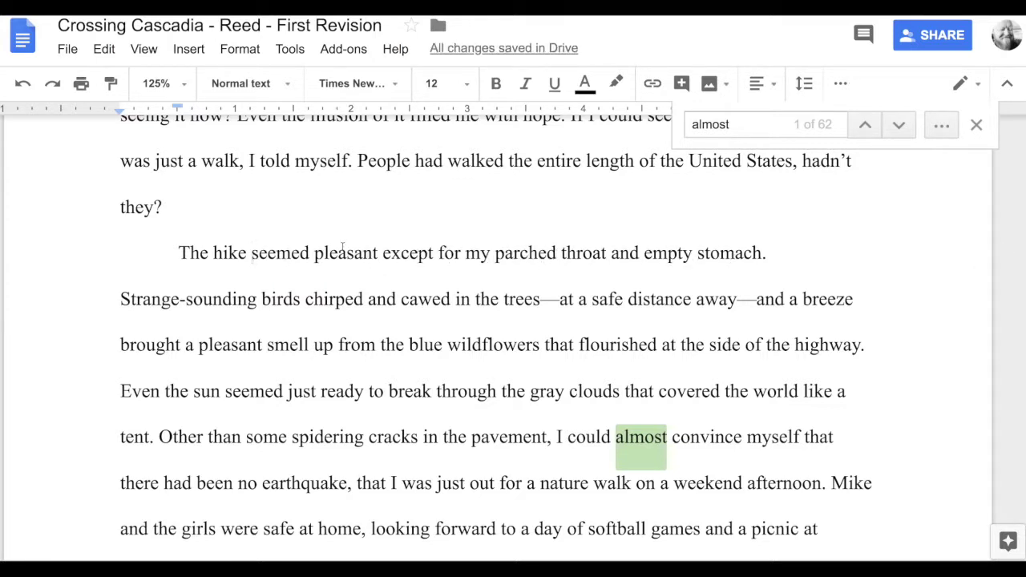
pyautogui.moveTo(772, 252); pyautogui.dragTo(176, 257)
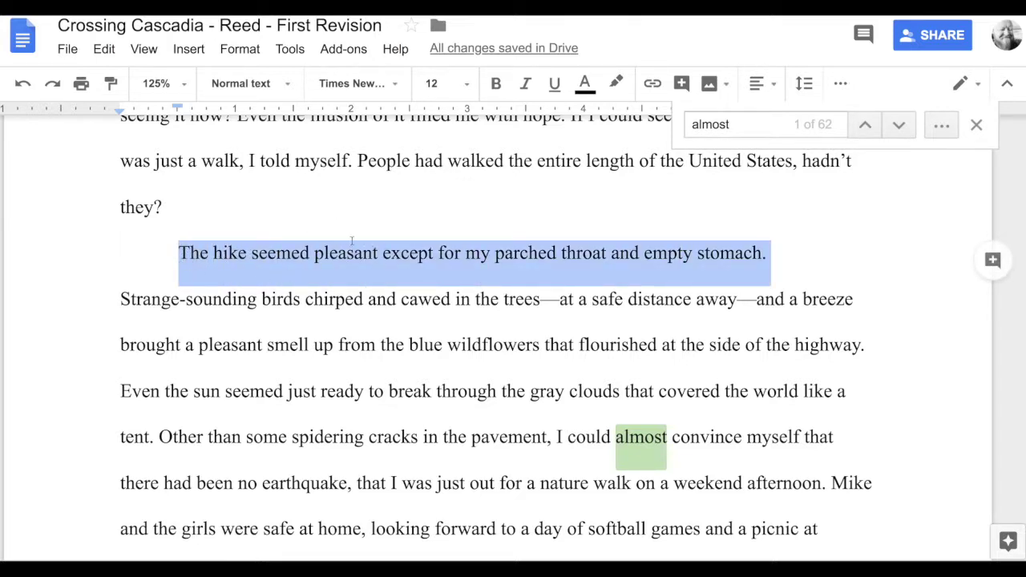
pyautogui.click(179, 253)
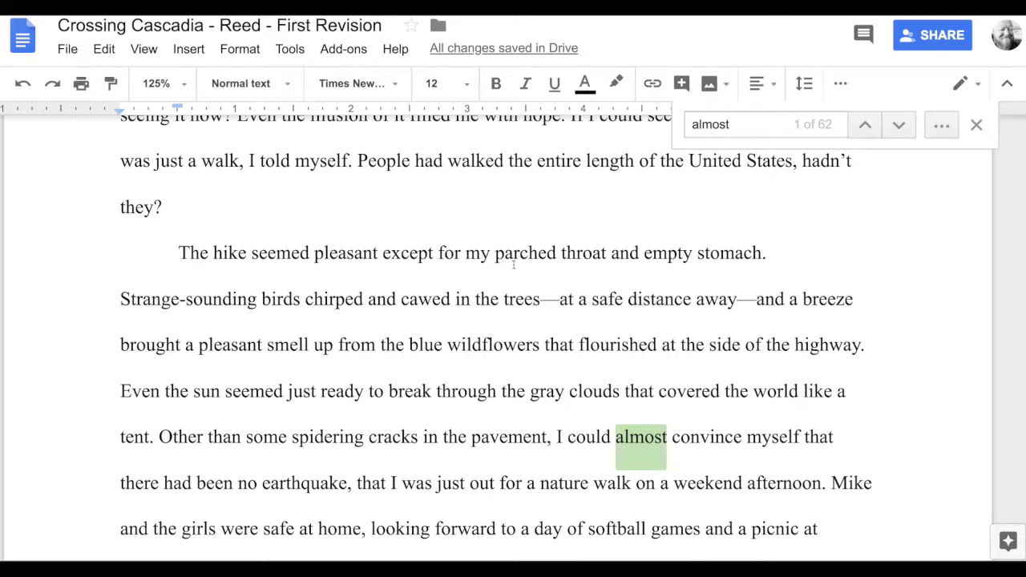
pyautogui.scroll(-1, 513, 265)
pyautogui.scroll(-1, 513, 266)
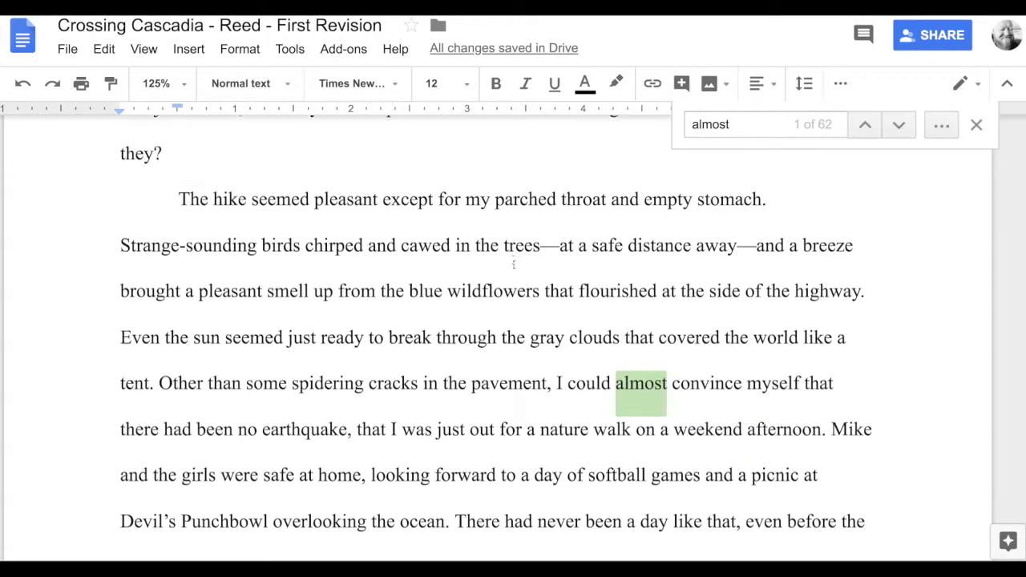
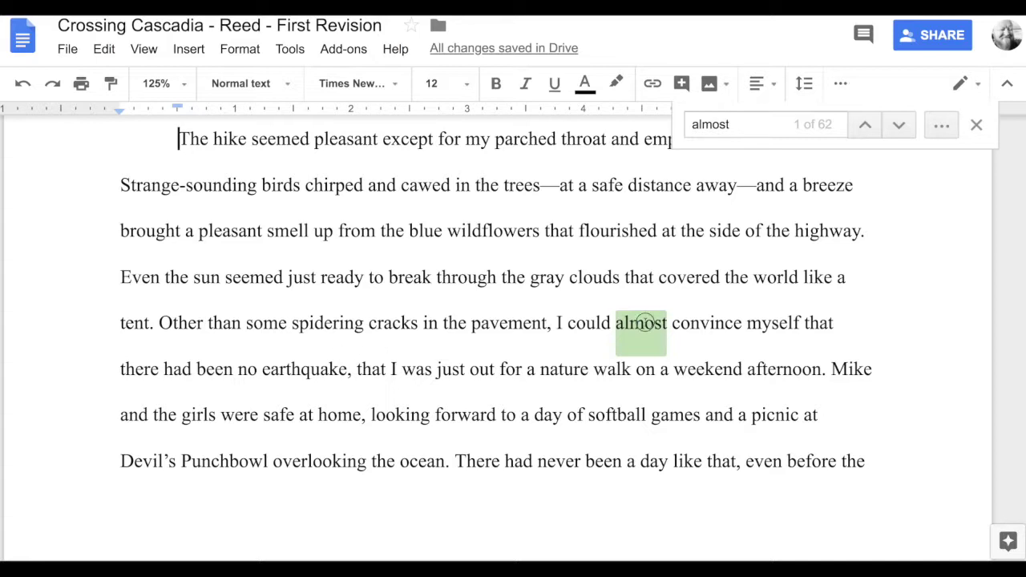
# Delete "almost" from the clause "I could almost convince myself that there had been no earthquake"
pyautogui.moveTo(615, 323); pyautogui.dragTo(659, 324)
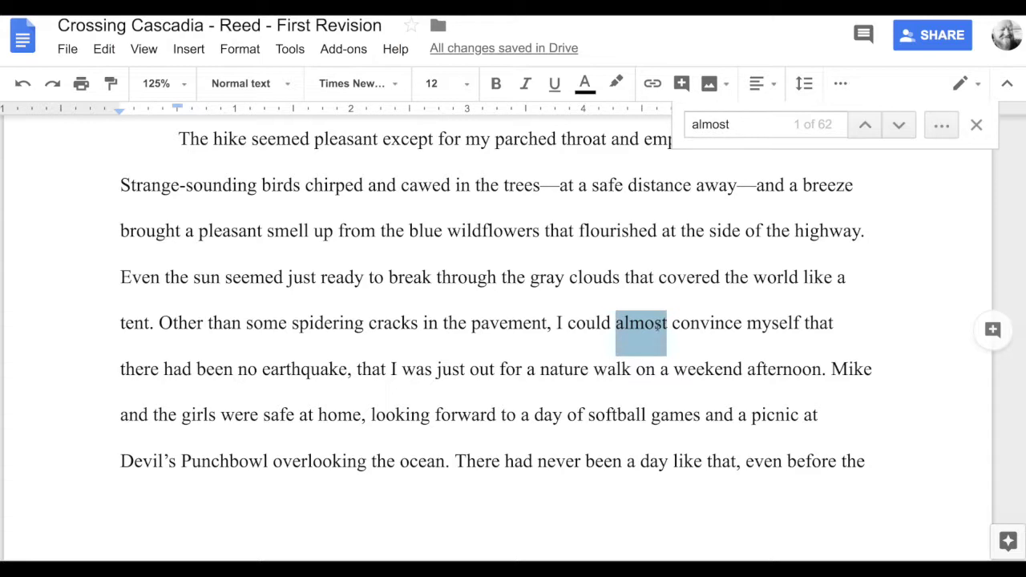
pyautogui.scroll(1, 660, 323)
pyautogui.scroll(-1, 660, 319)
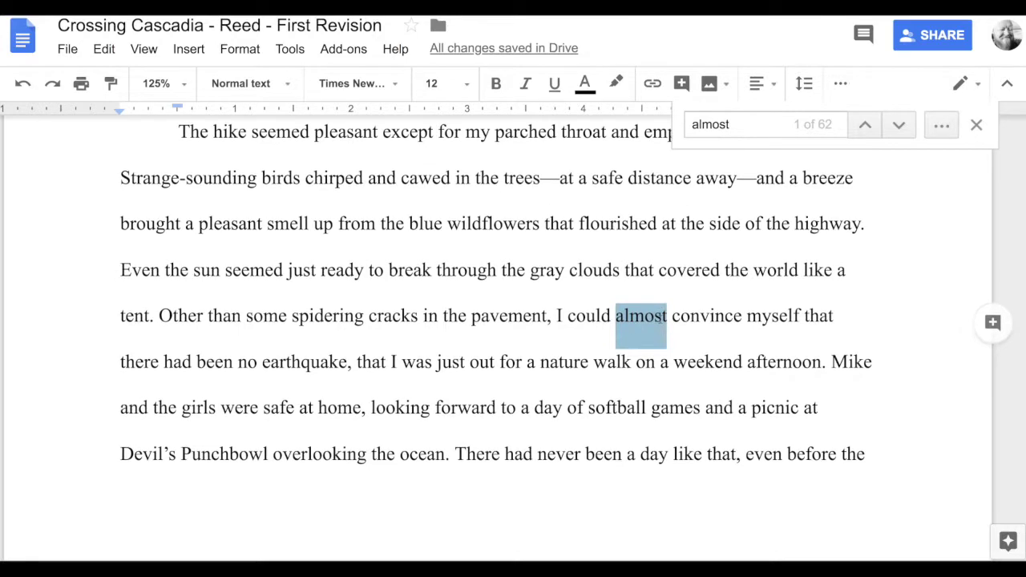
pyautogui.scroll(-1, 661, 319)
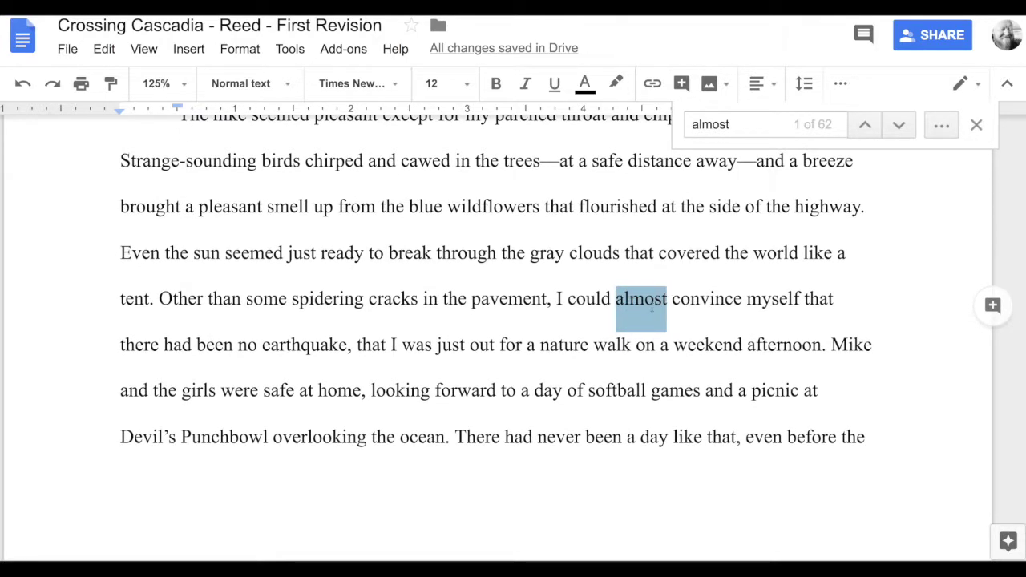
pyautogui.click(662, 301)
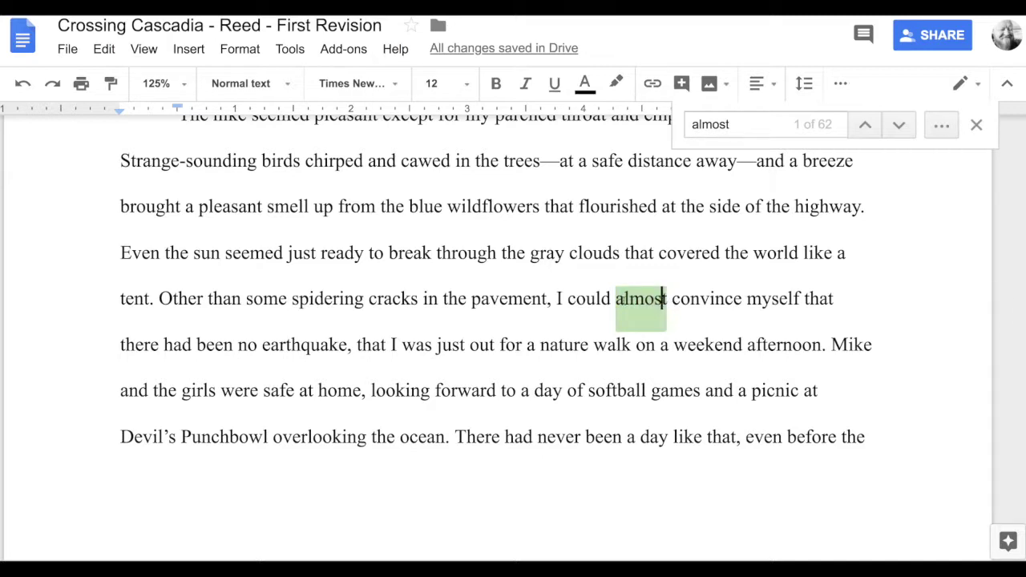
pyautogui.moveTo(617, 298); pyautogui.dragTo(665, 298)
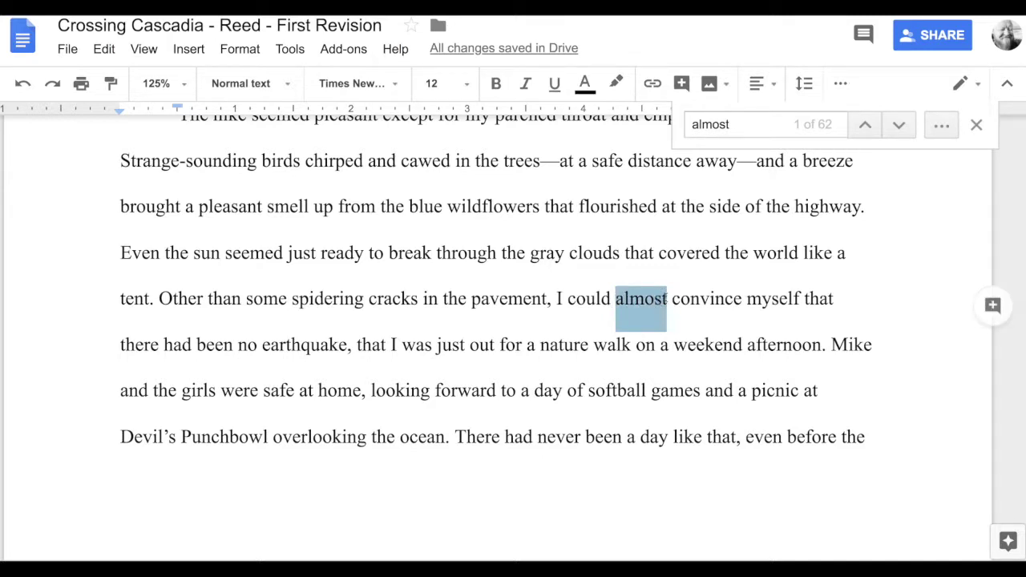
pyautogui.press('BackSpace')
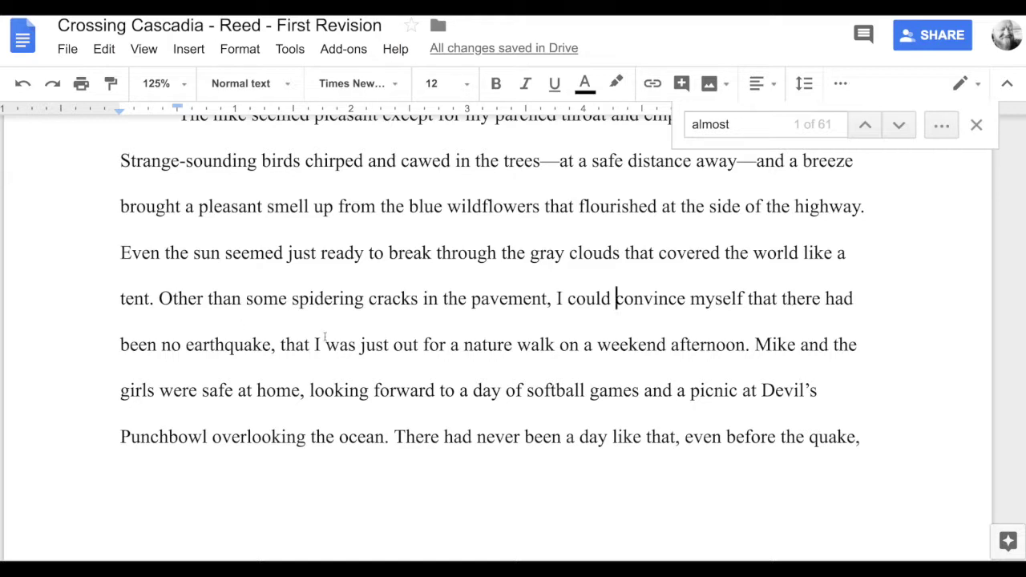
# Highlight "I could" before "convince myself" and reread the shortened sentence about the earthquake
pyautogui.click(559, 298)
pyautogui.moveTo(575, 299); pyautogui.dragTo(617, 296)
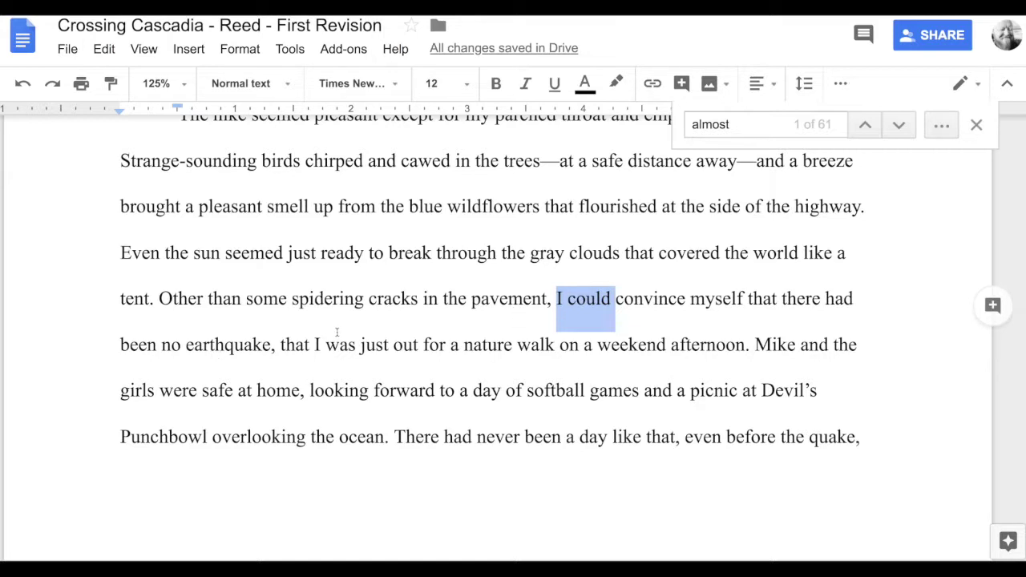
pyautogui.click(315, 345)
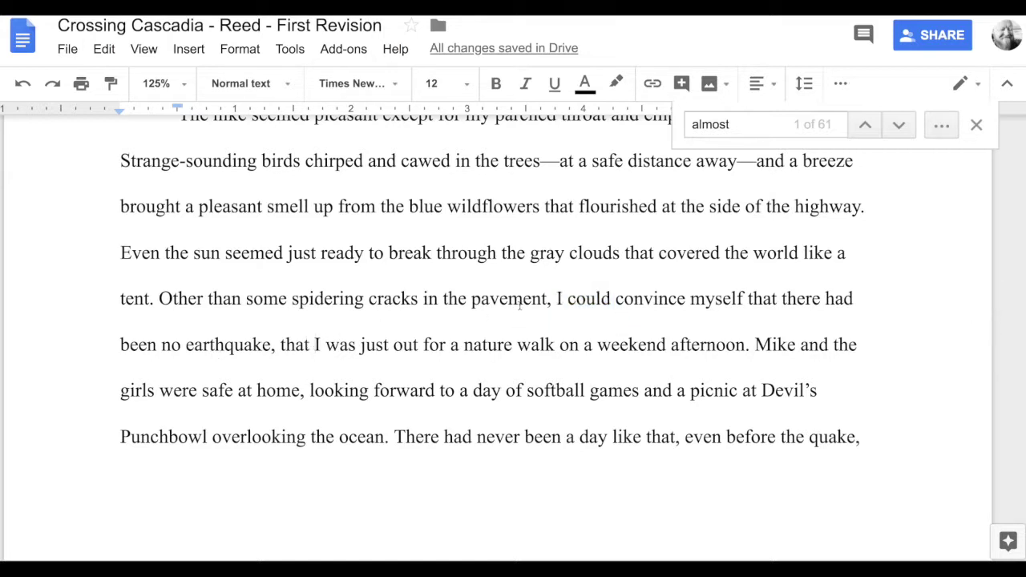
pyautogui.moveTo(559, 298); pyautogui.dragTo(614, 298)
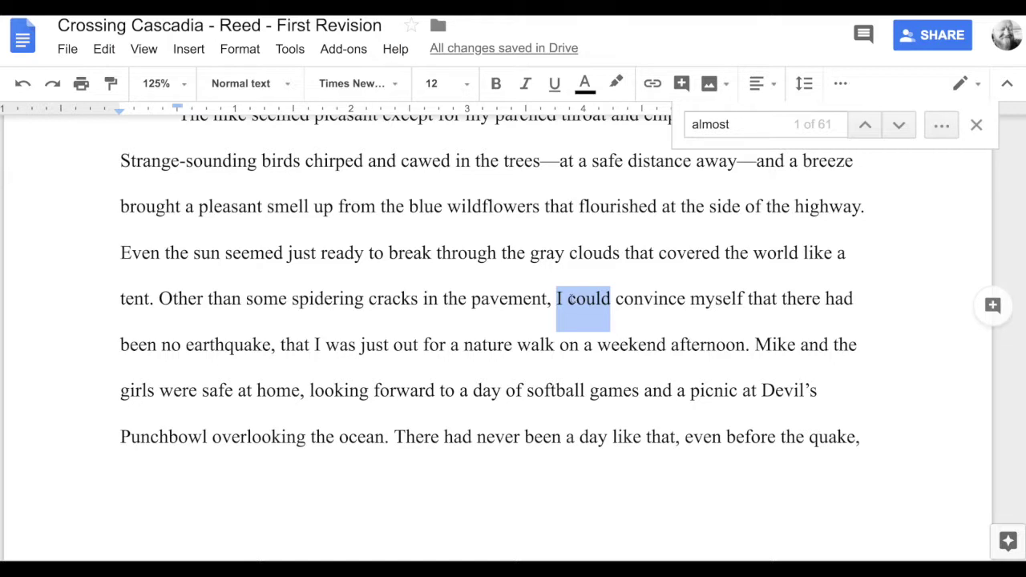
pyautogui.press('Left')
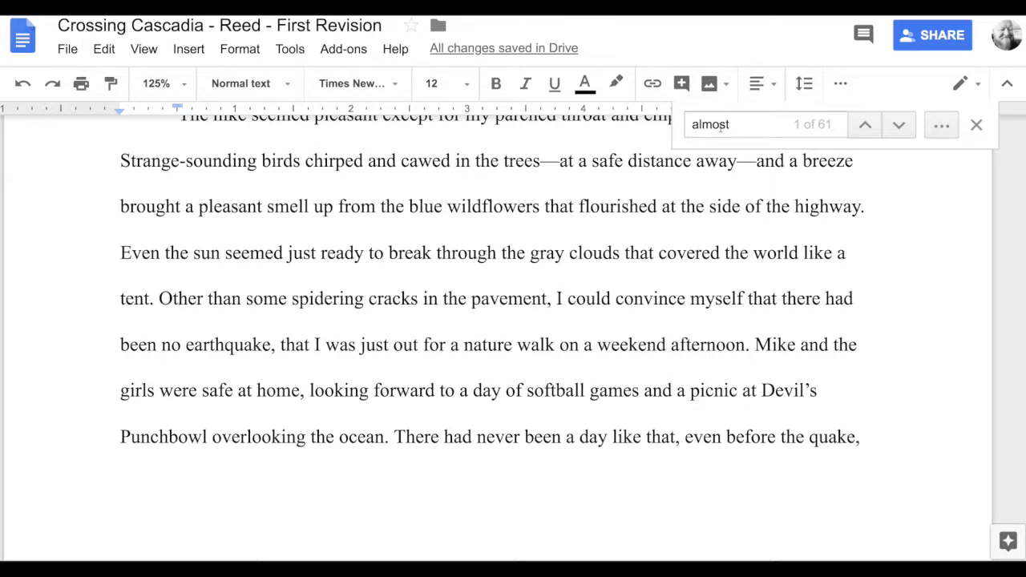
# Search the manuscript for "always" and go to its occurrence in the sentence "It had always scared me"
pyautogui.click(691, 124)
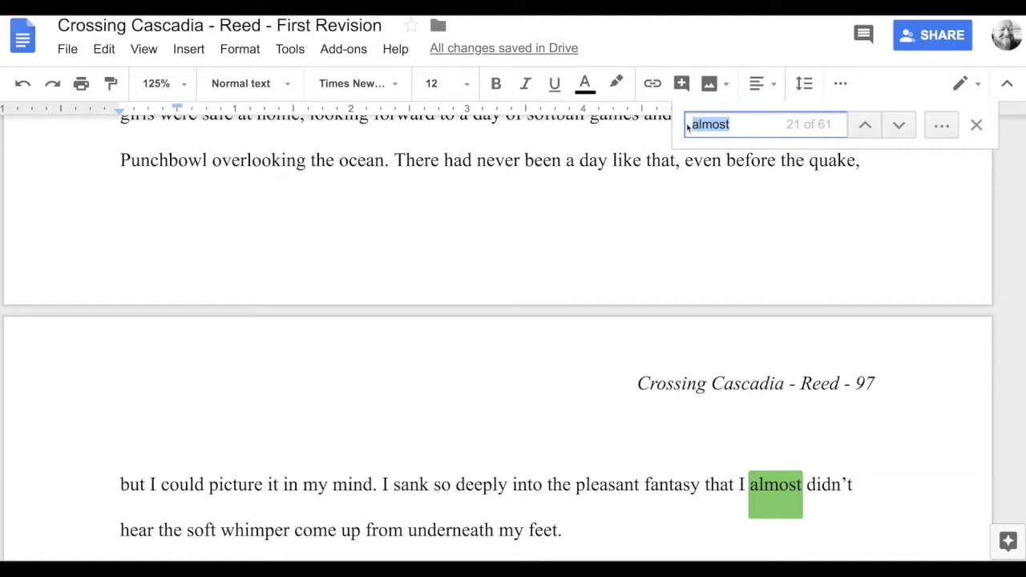
pyautogui.write('always')
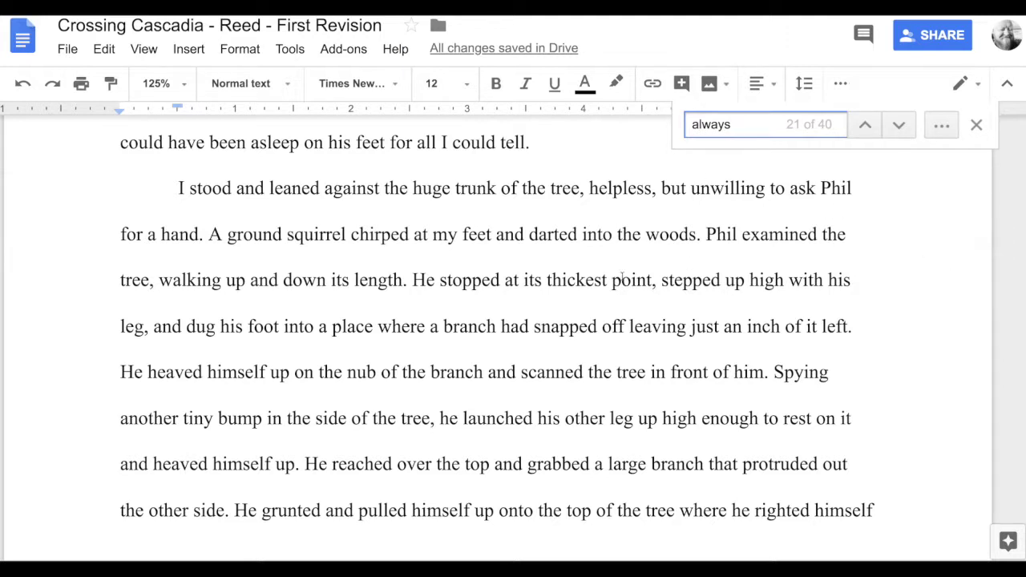
pyautogui.click(167, 185)
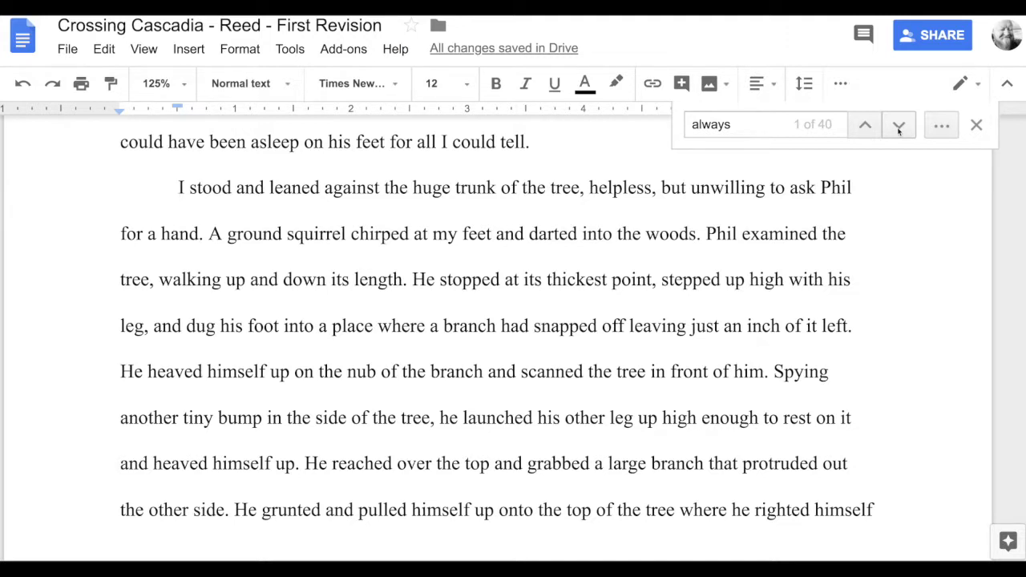
pyautogui.hotkey('ctrl', 'f')
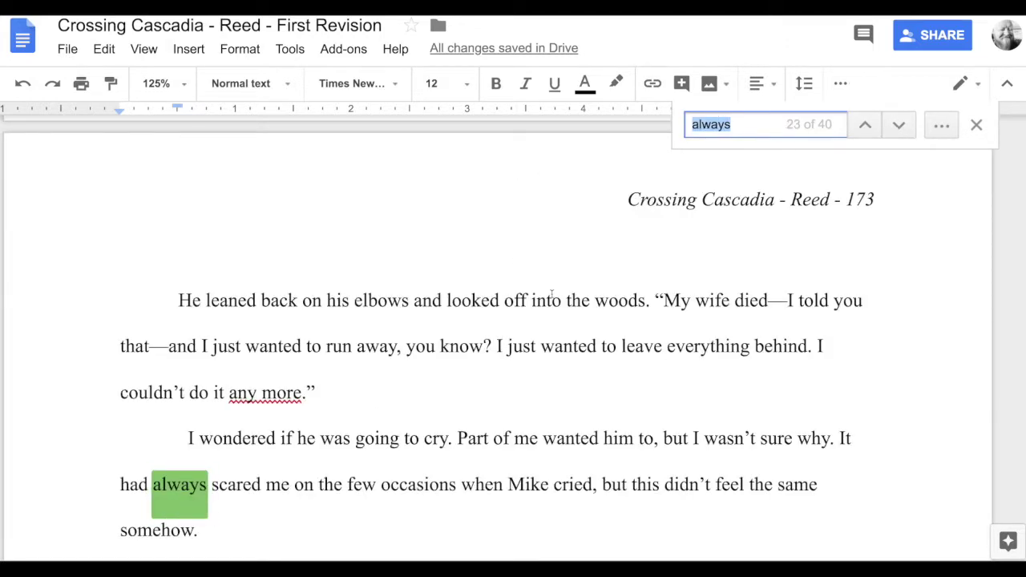
# Examine the paragraphs around the sentence "It had always scared me" to see who is speaking and what is happening
pyautogui.scroll(-3, 552, 292)
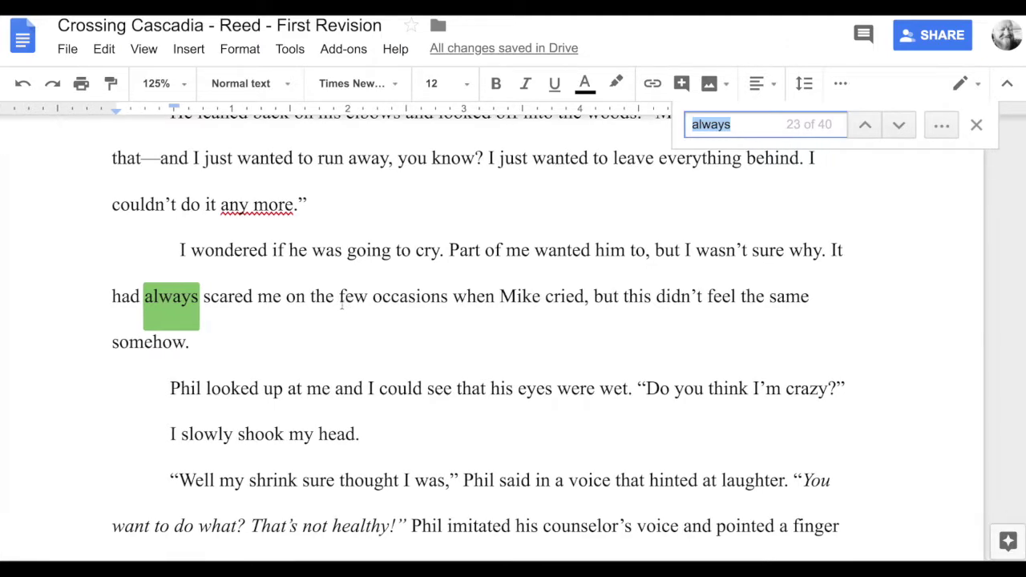
pyautogui.scroll(-1, 482, 304)
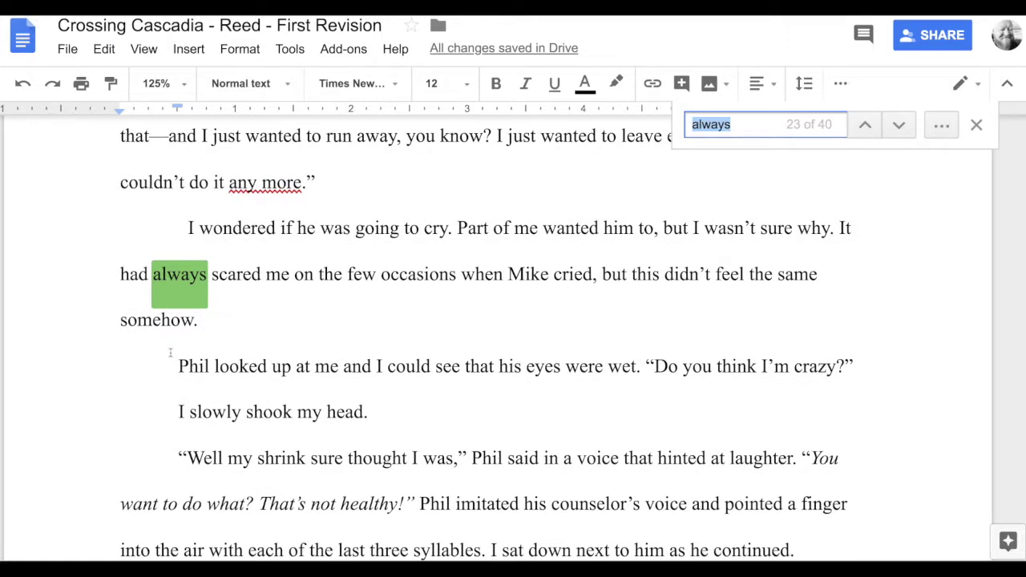
pyautogui.moveTo(178, 365); pyautogui.dragTo(210, 365)
pyautogui.click(209, 364)
pyautogui.click(210, 364)
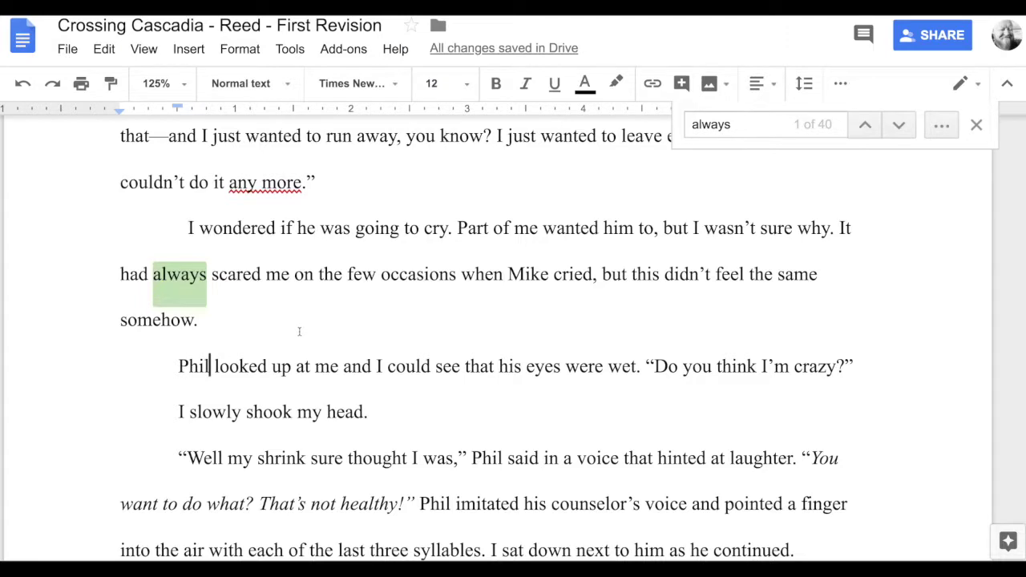
pyautogui.scroll(1, 305, 309)
pyautogui.scroll(3, 305, 309)
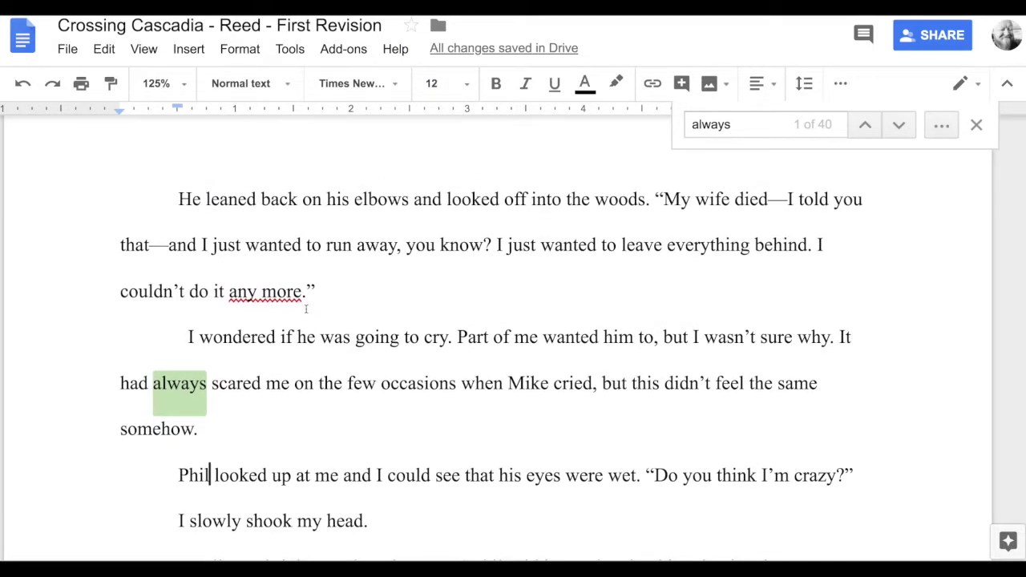
pyautogui.scroll(-1, 306, 309)
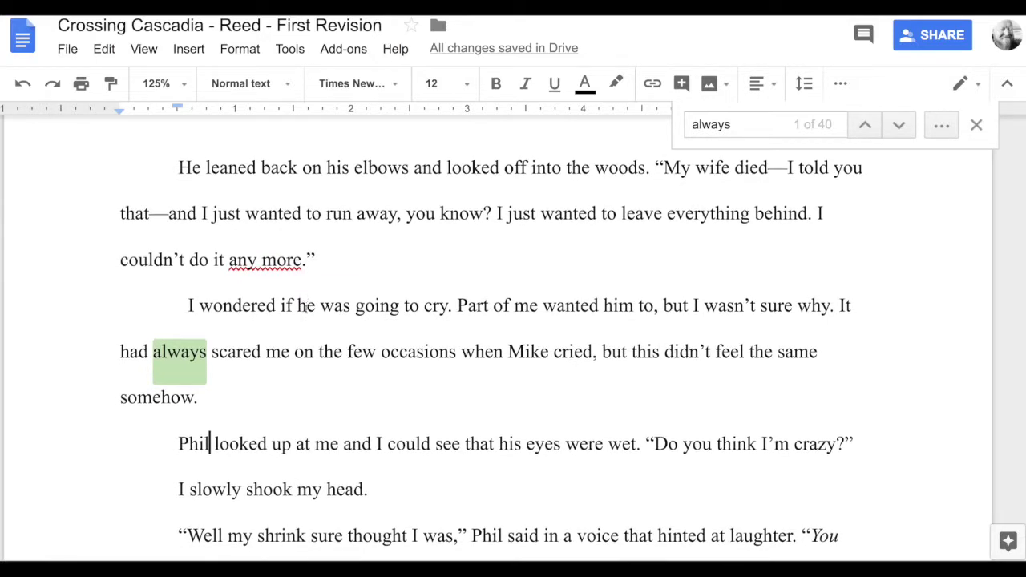
# Correct "any more" to "anymore" at the end of the dialogue above the "I wondered" paragraph
pyautogui.click(313, 250)
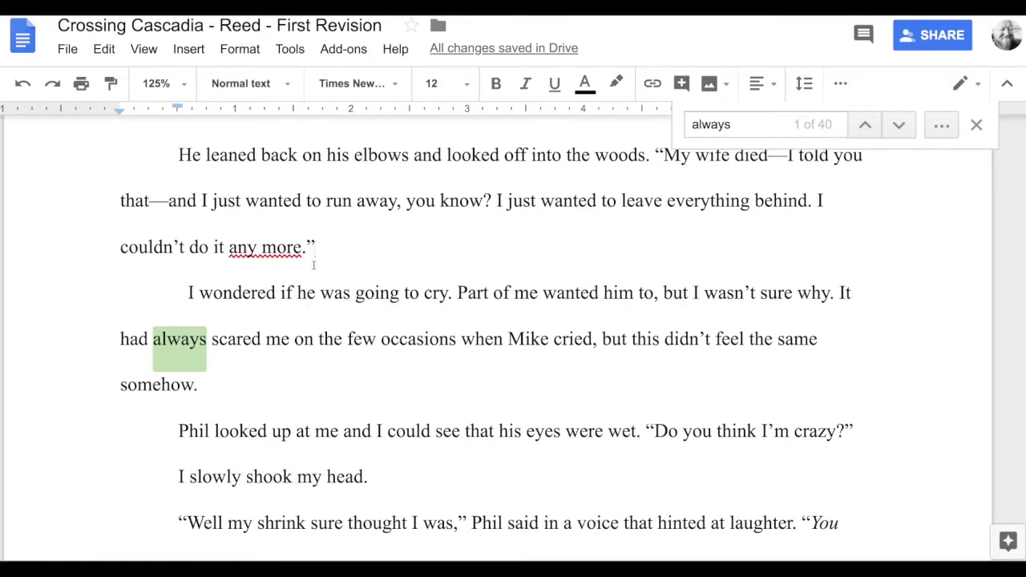
pyautogui.scroll(-1, 314, 266)
pyautogui.click(262, 235)
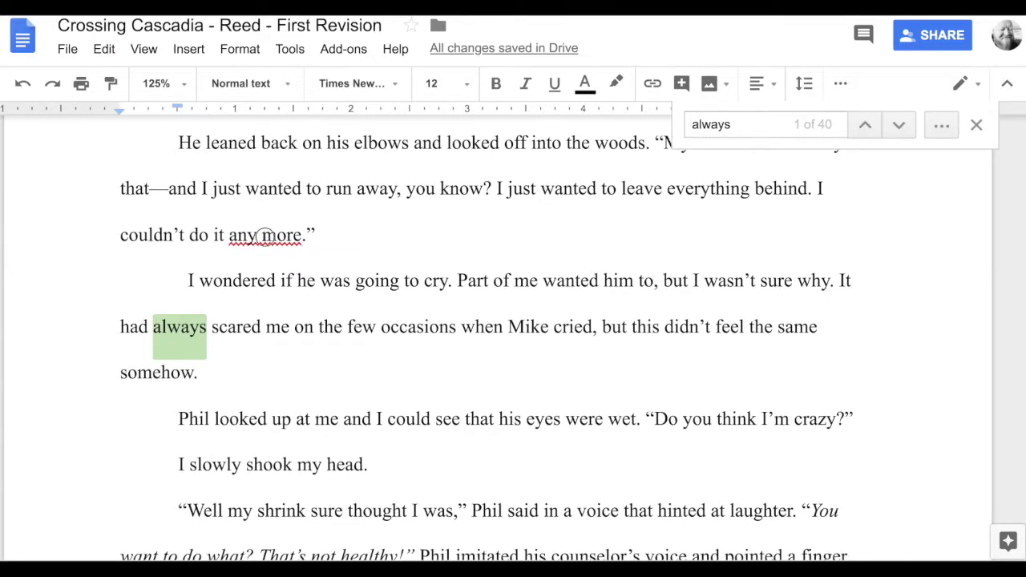
pyautogui.press('BackSpace')
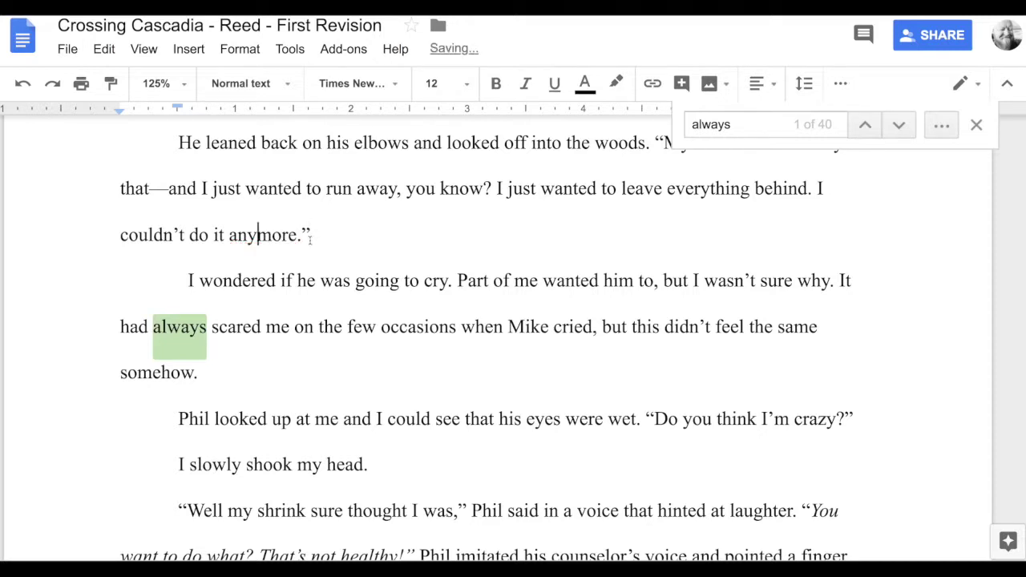
pyautogui.click(312, 239)
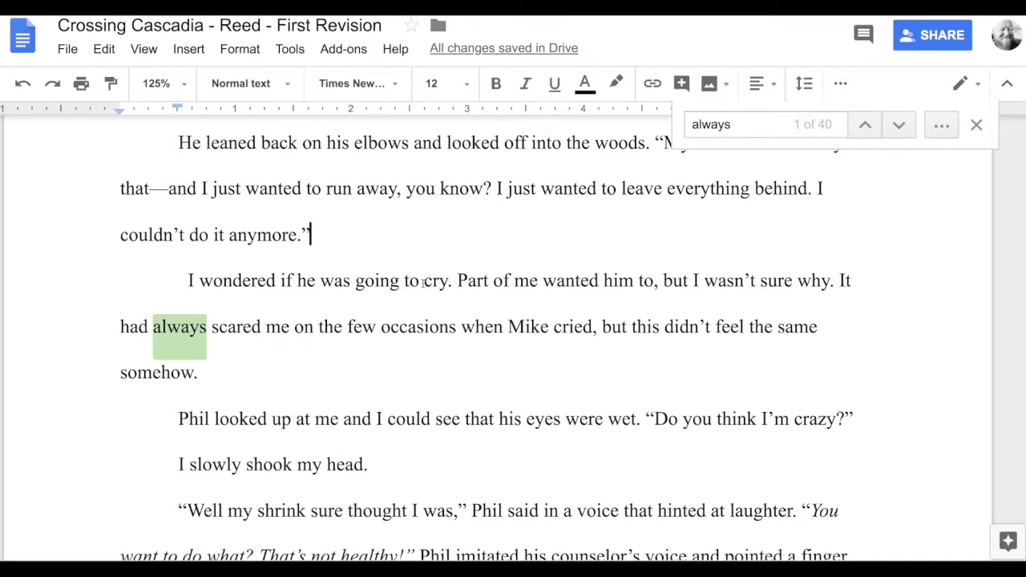
# Replace "I wondered if he was" with "Was he" and end the sentence "Was he going to cry" with a question mark
pyautogui.scroll(-1, 422, 282)
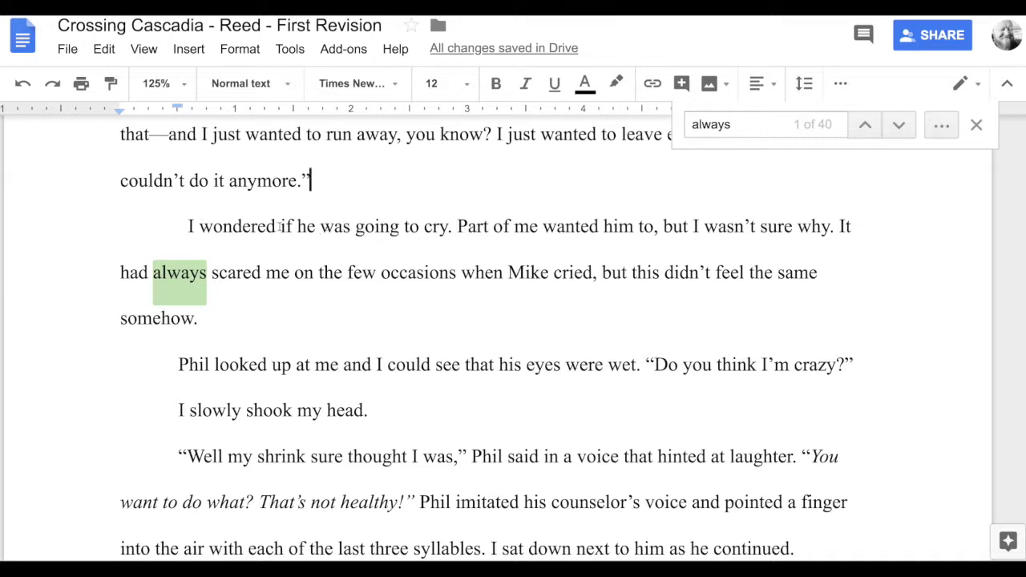
pyautogui.moveTo(318, 226); pyautogui.dragTo(187, 224)
pyautogui.click(223, 226)
pyautogui.click(188, 227)
pyautogui.moveTo(350, 226); pyautogui.dragTo(190, 218)
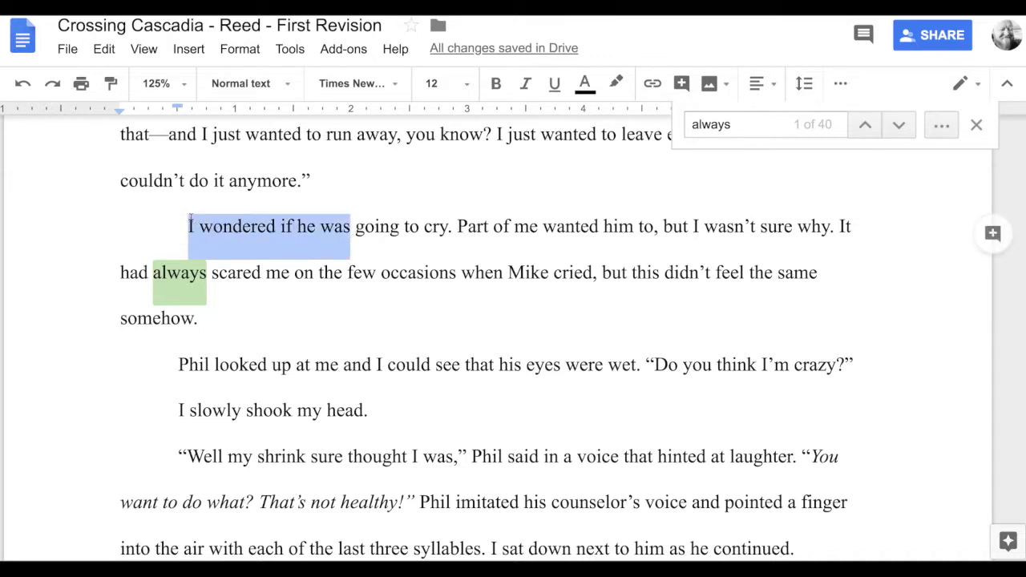
pyautogui.write('Was he')
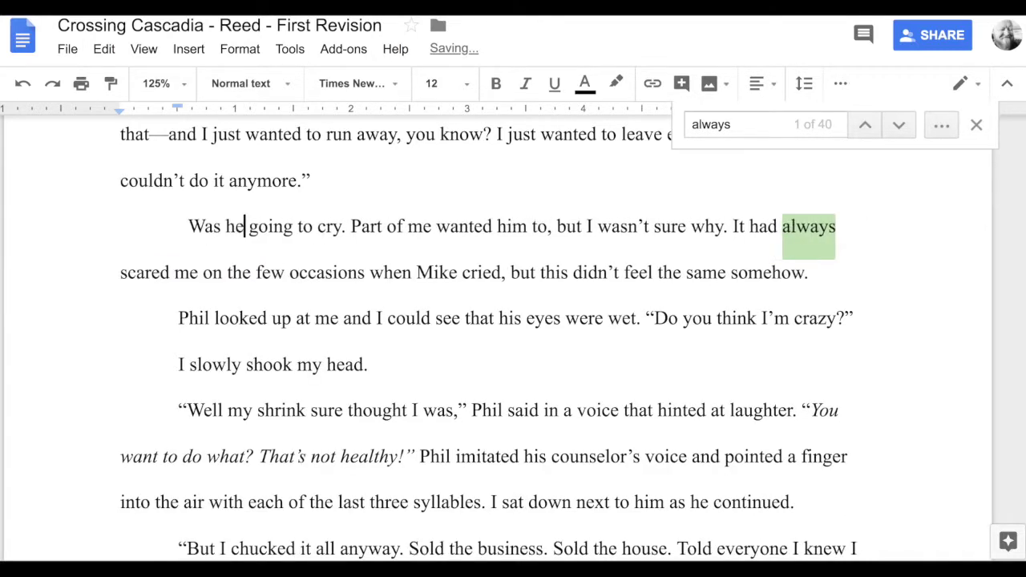
pyautogui.click(347, 229)
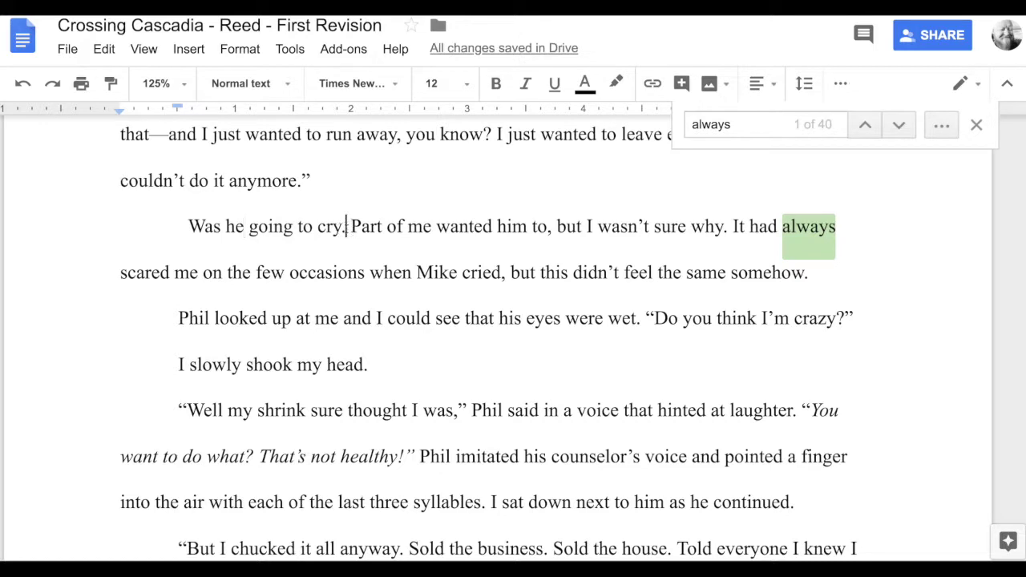
pyautogui.press('BackSpace')
pyautogui.write('?')
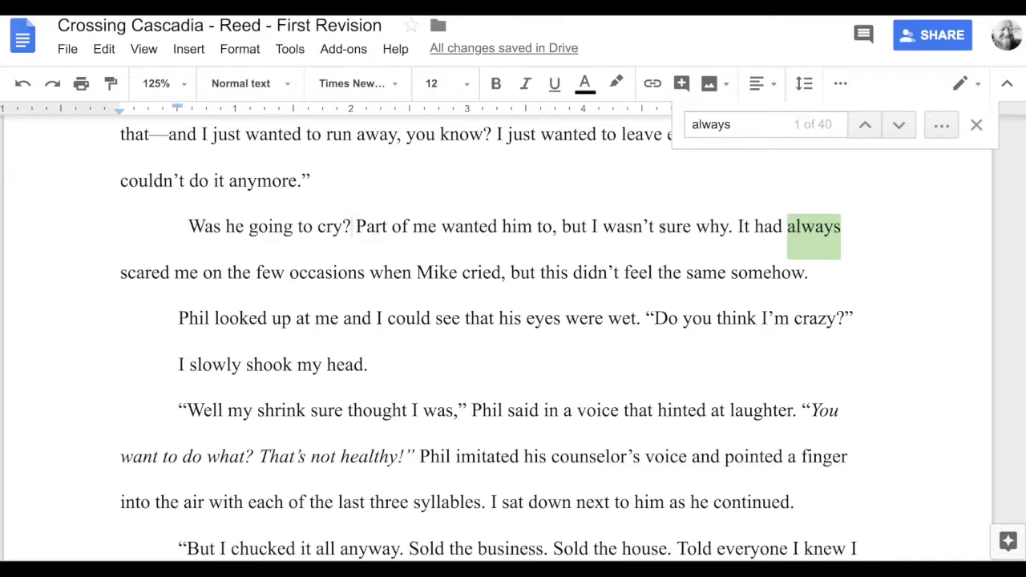
# Highlight the opening word "It" in the sentence "It had always scared me" and consider what it refers to
pyautogui.click(730, 229)
pyautogui.moveTo(738, 228); pyautogui.dragTo(750, 228)
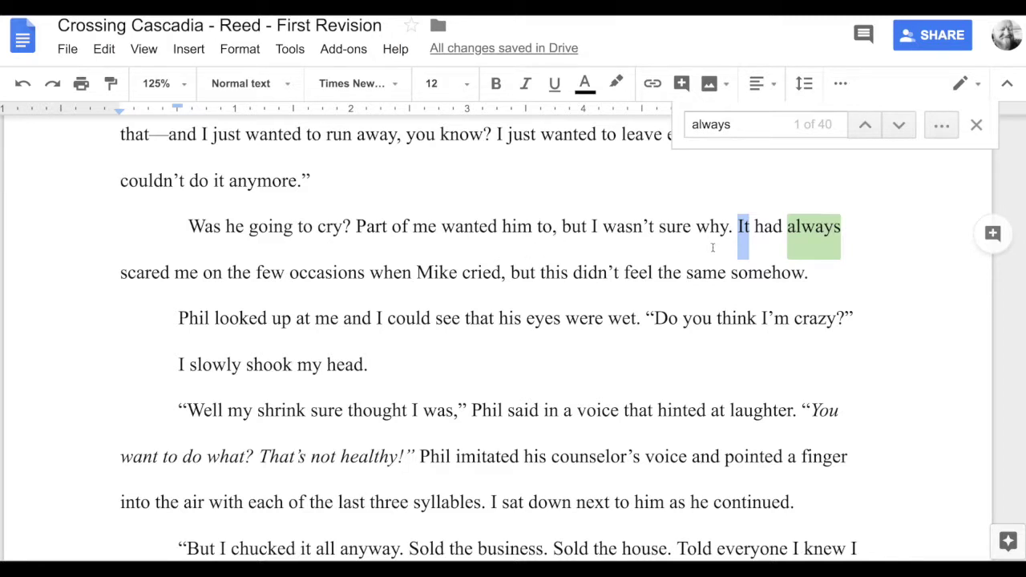
pyautogui.click(746, 226)
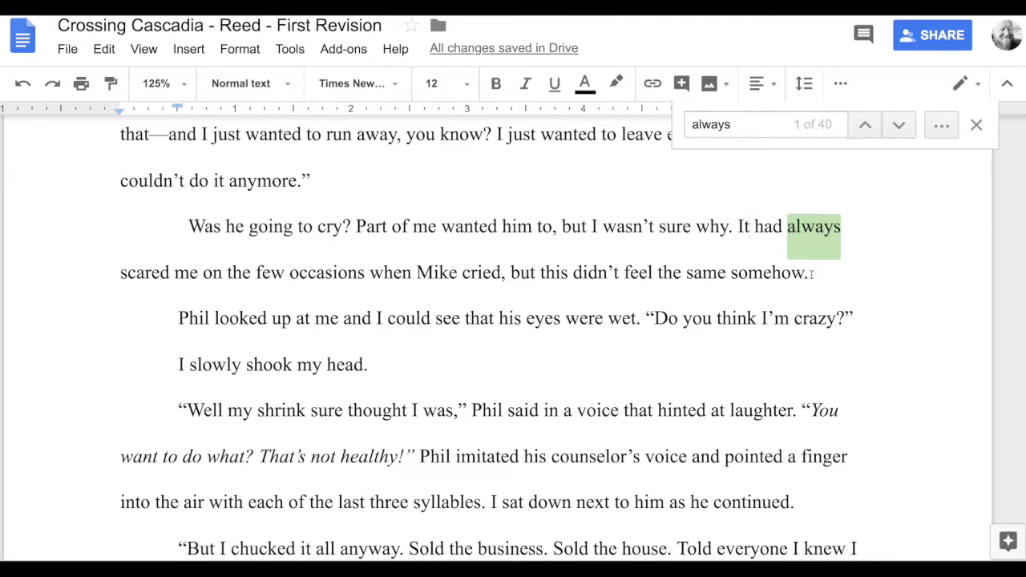
pyautogui.hotkey('ctrl', 'Left')
pyautogui.write('On the')
pyautogui.press('BackSpace')
pyautogui.press('BackSpace')
pyautogui.press('BackSpace')
pyautogui.press('BackSpace')
pyautogui.press('BackSpace')
pyautogui.press('BackSpace')
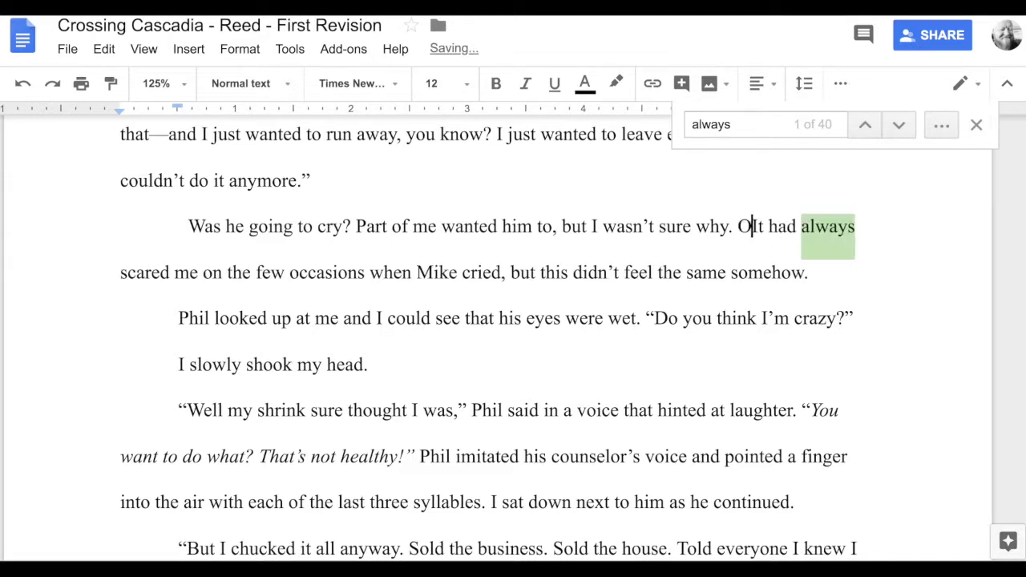
pyautogui.press('BackSpace')
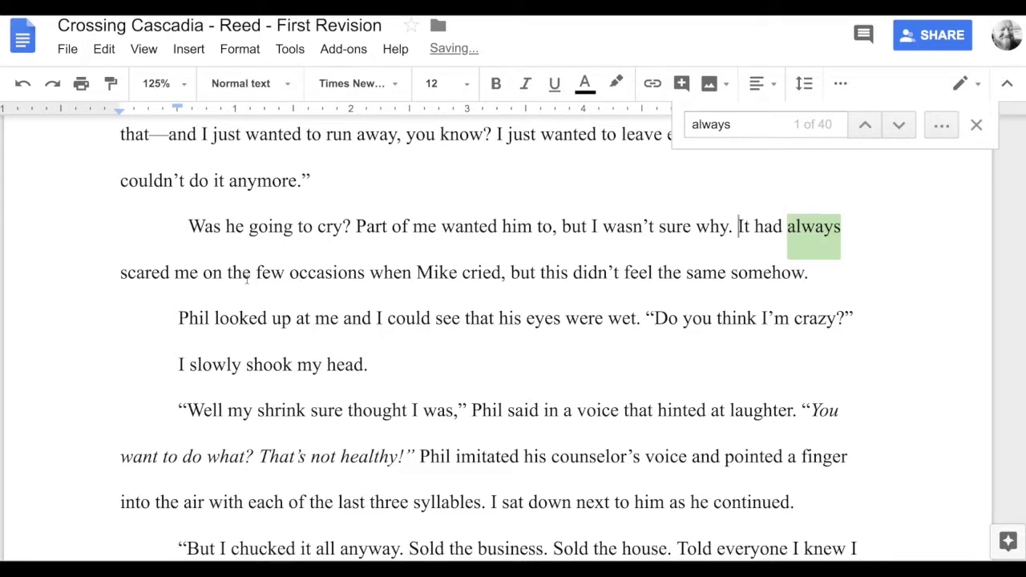
# Begin the sentence "It had always scared me" with its own "on the few occasions" clause and a comma, and lowercase "it"
pyautogui.moveTo(203, 272); pyautogui.dragTo(501, 273)
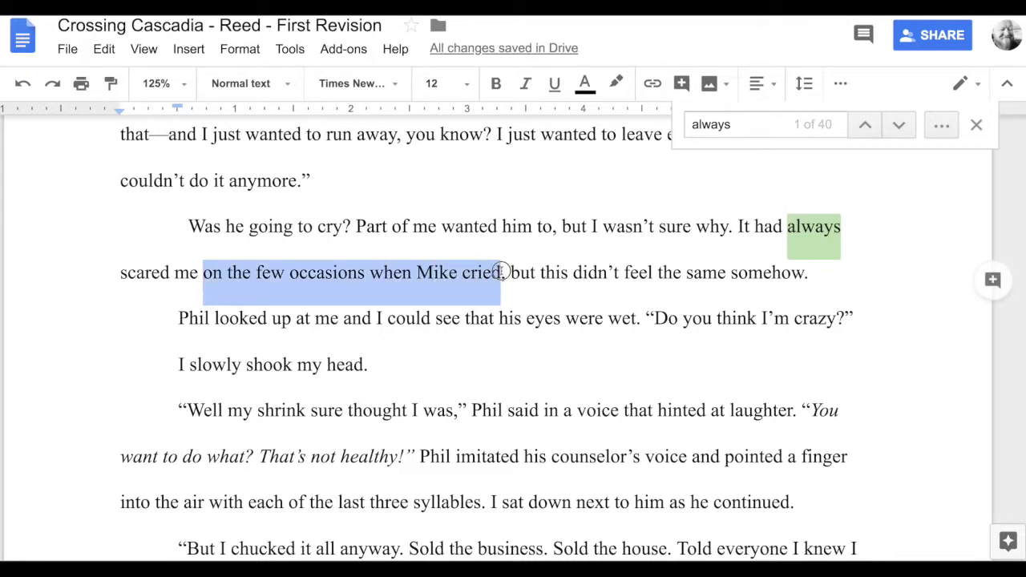
pyautogui.click(736, 227)
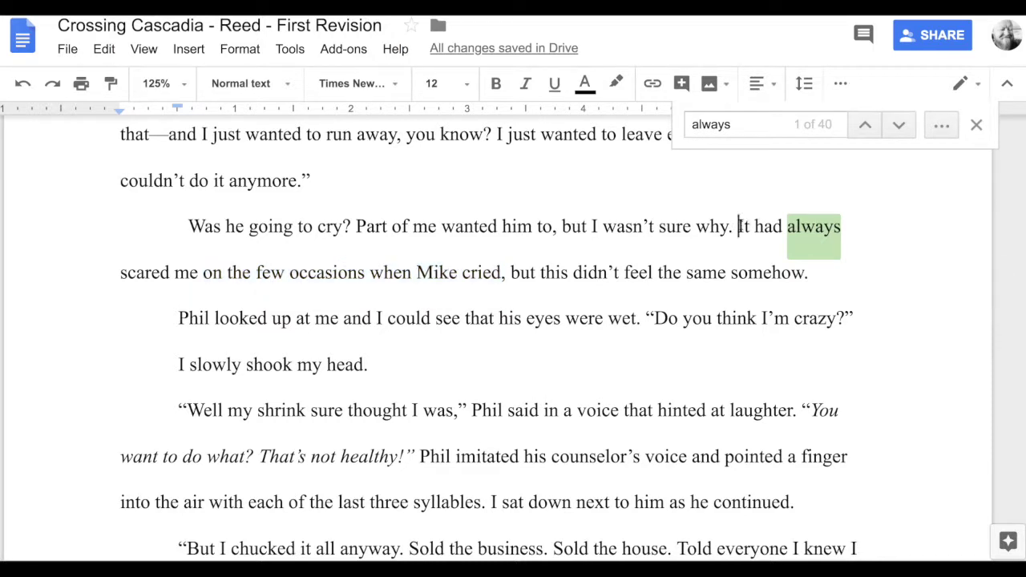
pyautogui.write('On th')
pyautogui.write('e few occasions ')
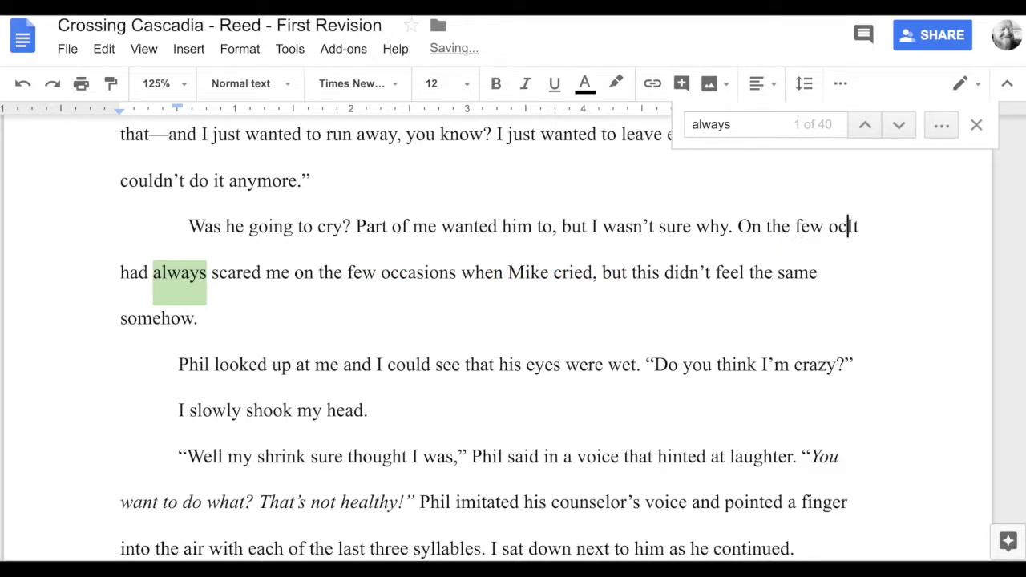
pyautogui.write('when Mike c')
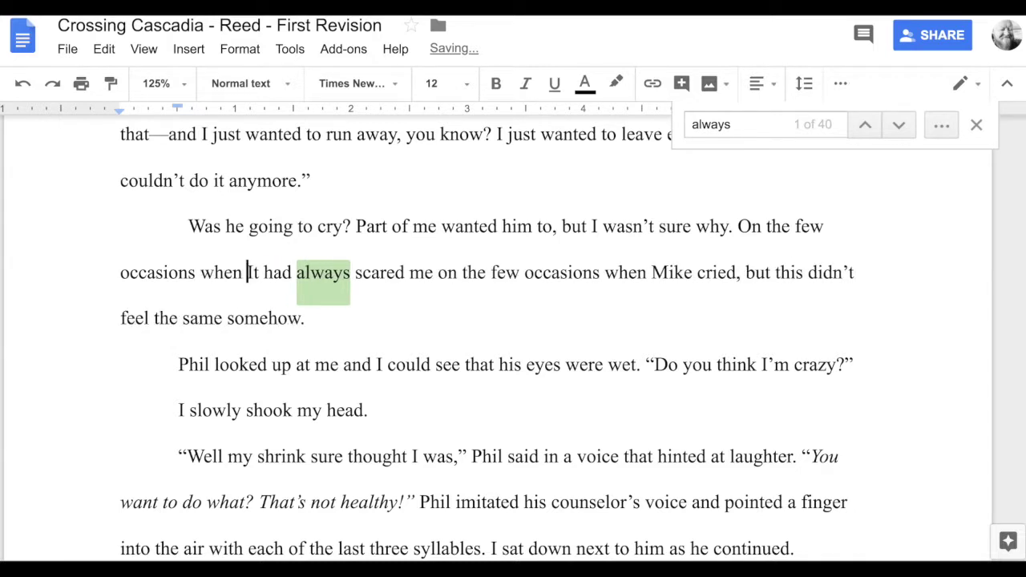
pyautogui.write('ried,')
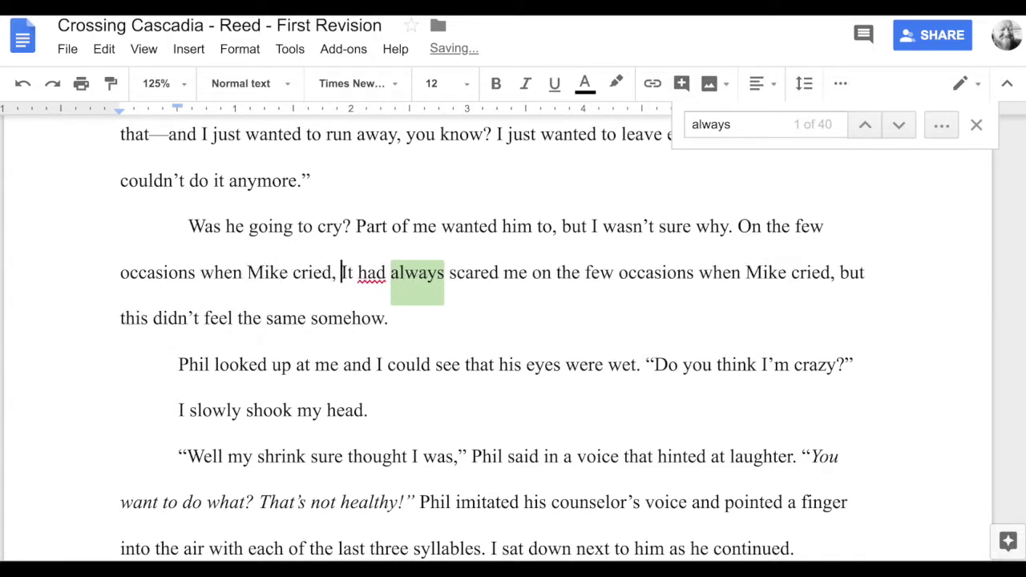
pyautogui.press('Right')
pyautogui.press('BackSpace')
pyautogui.write('i')
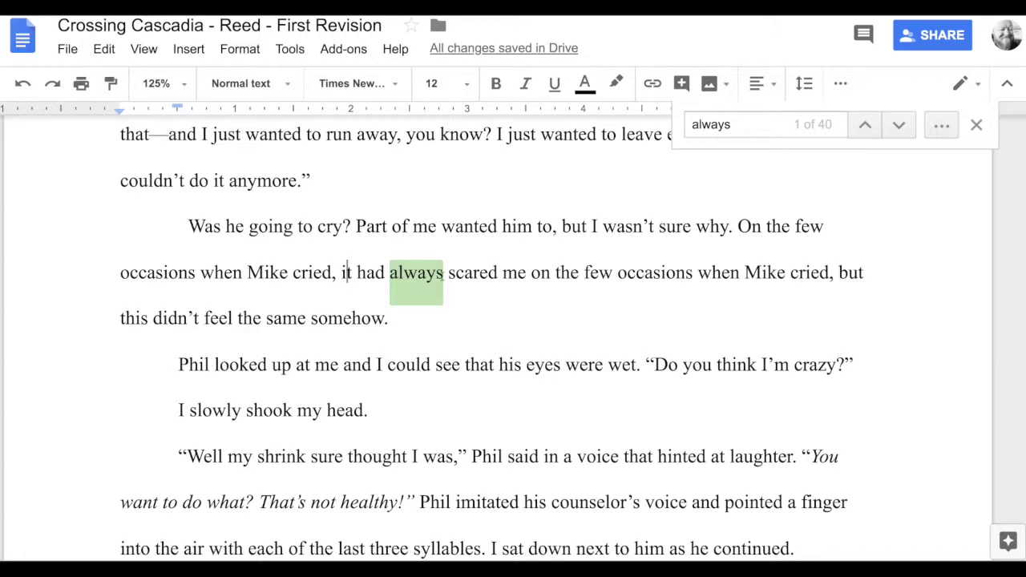
# Delete the duplicate "on the few occasions" clause after "scared me", keeping the comma before "but"
pyautogui.click(446, 273)
pyautogui.moveTo(446, 273); pyautogui.dragTo(390, 273)
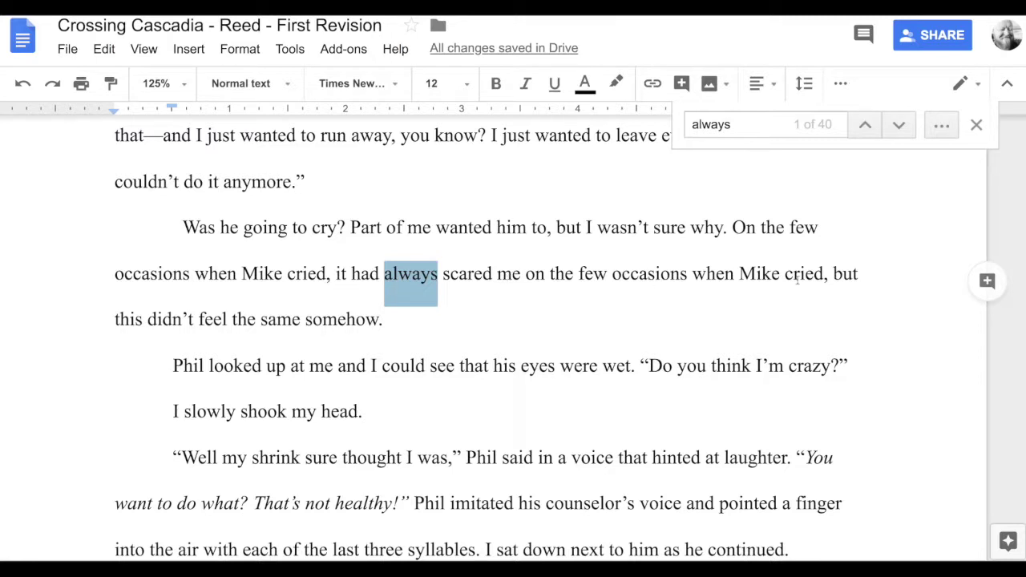
pyautogui.click(824, 274)
pyautogui.moveTo(823, 273); pyautogui.dragTo(523, 274)
pyautogui.press('BackSpace')
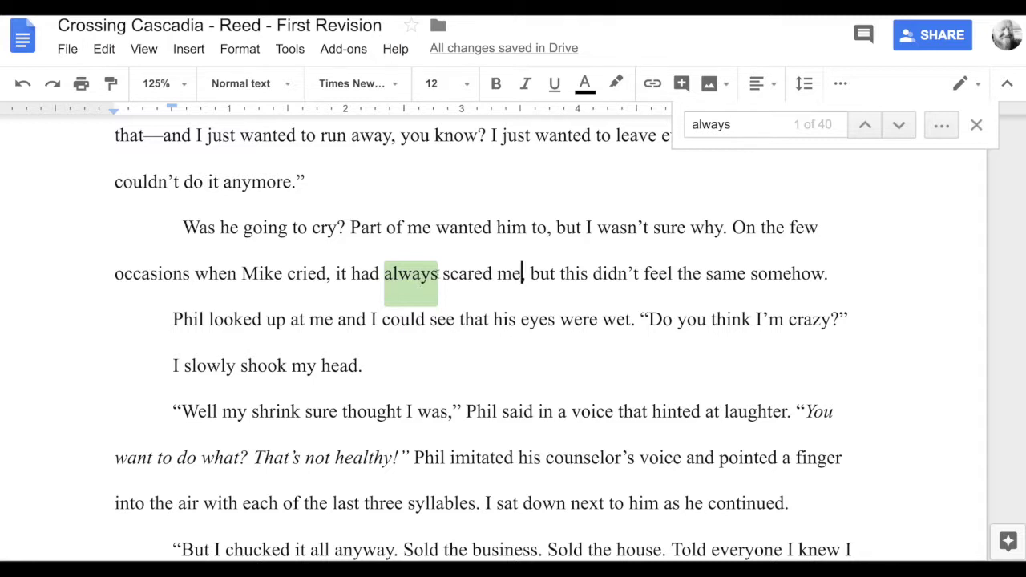
# Remove the word "always" from "it had always scared me"
pyautogui.click(439, 275)
pyautogui.press('BackSpace')
pyautogui.press('BackSpace')
pyautogui.press('BackSpace')
pyautogui.press('BackSpace')
pyautogui.press('BackSpace')
pyautogui.press('BackSpace')
pyautogui.press('BackSpace')
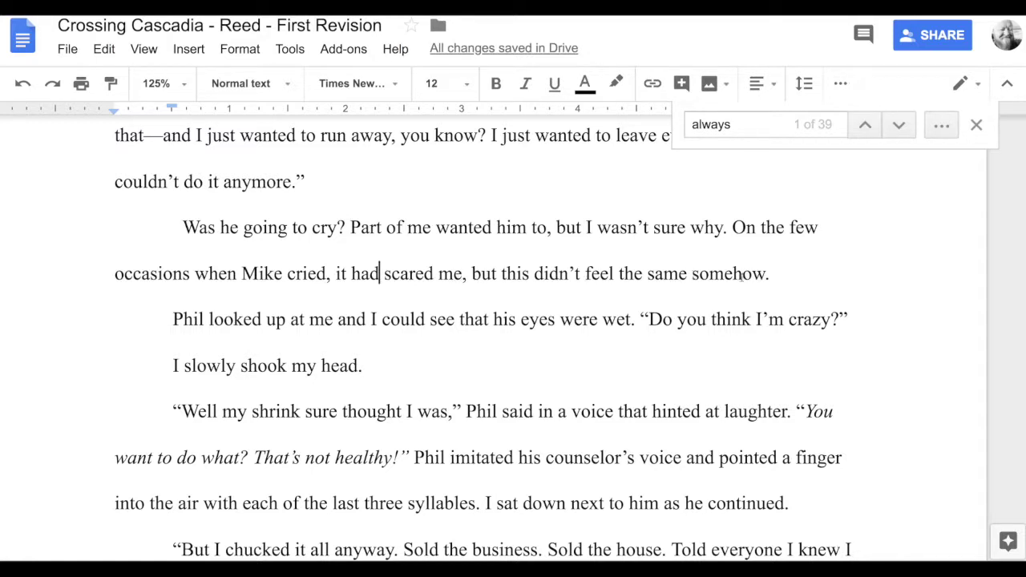
# Highlight "somehow" at the end of the revised paragraph and its opening question "Was he going to cry" to consider their wording
pyautogui.moveTo(766, 274); pyautogui.dragTo(696, 275)
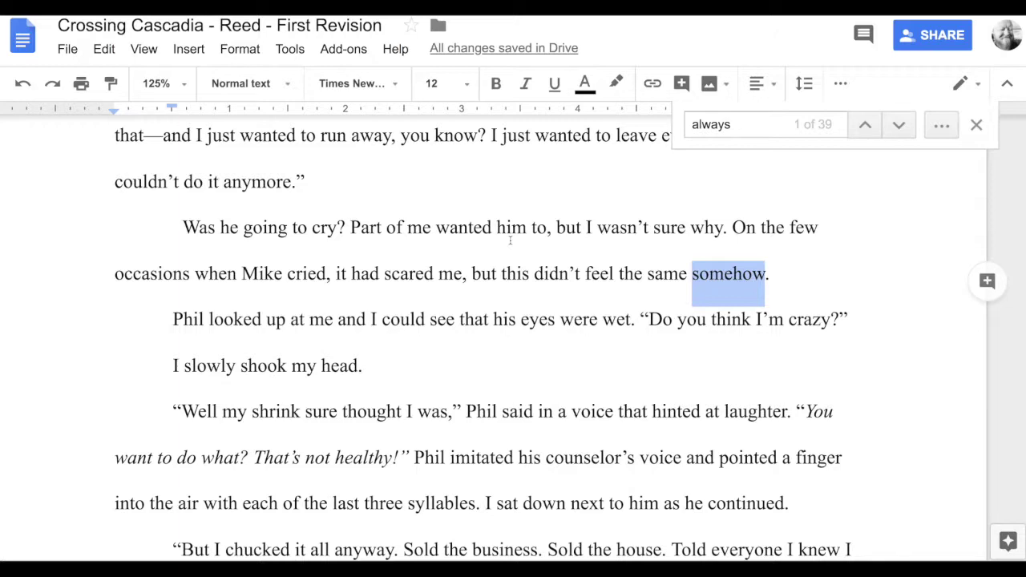
pyautogui.scroll(-1, 321, 233)
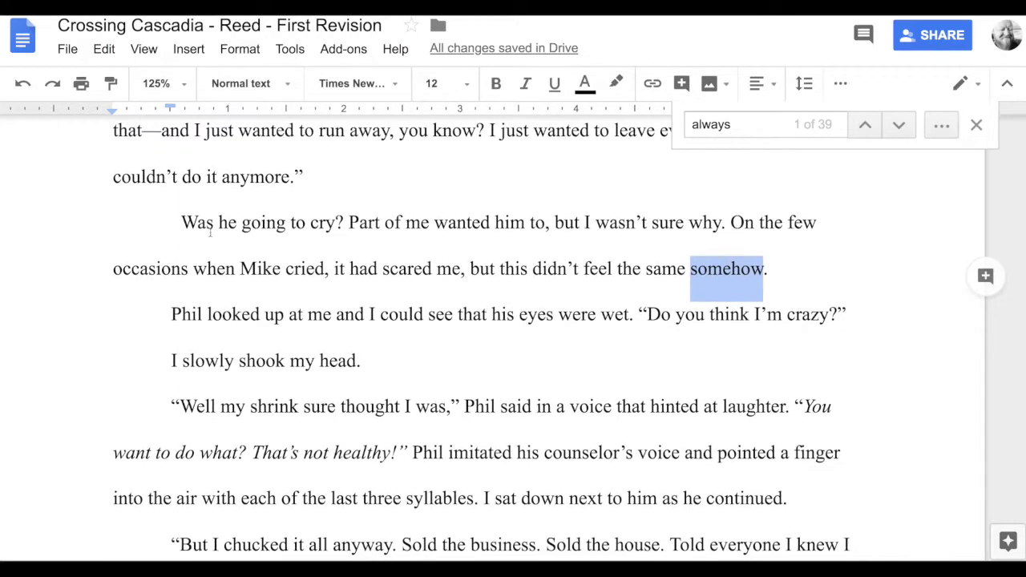
pyautogui.moveTo(181, 223); pyautogui.dragTo(343, 223)
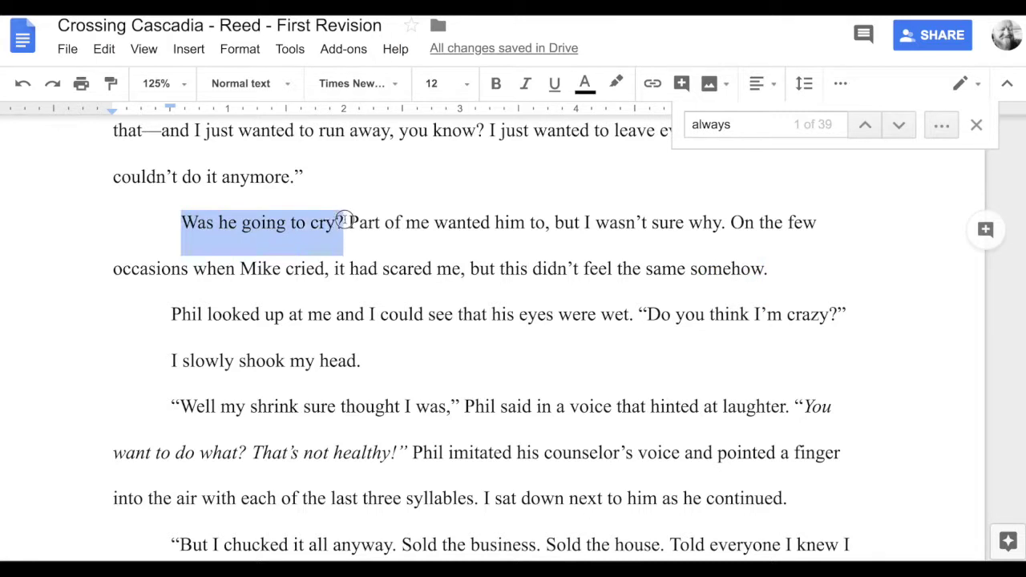
pyautogui.click(336, 223)
pyautogui.moveTo(182, 223); pyautogui.dragTo(335, 223)
pyautogui.click(183, 222)
pyautogui.moveTo(183, 223); pyautogui.dragTo(336, 223)
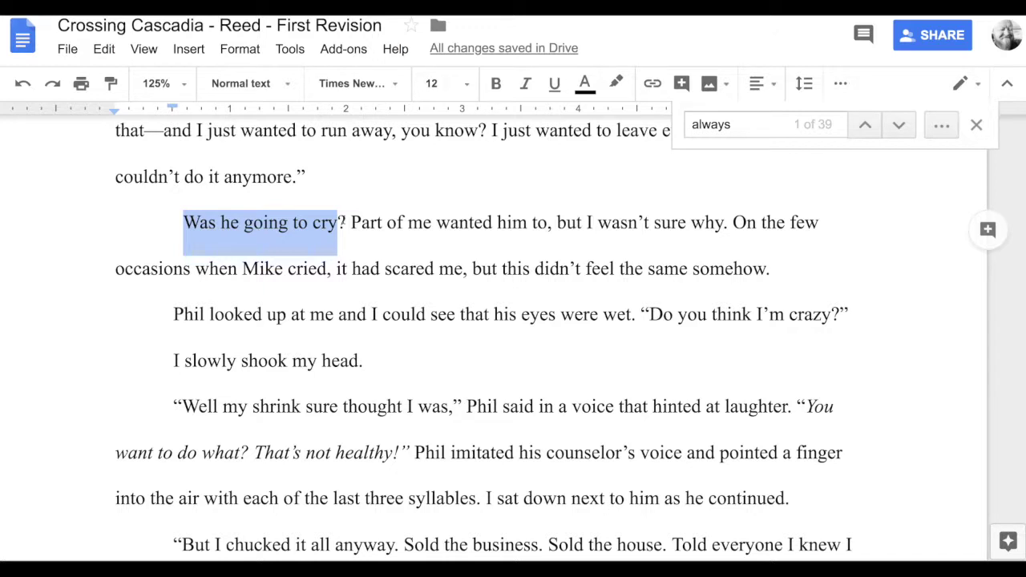
pyautogui.click(338, 221)
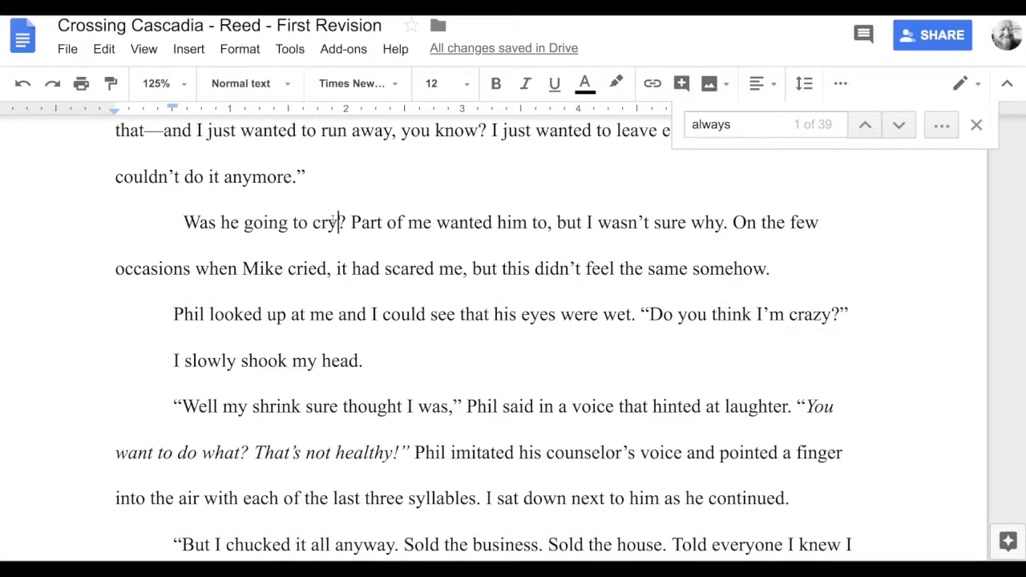
# Review the passage from "He leaned back on his elbows" through the counselor dialogue, checking how the revised paragraph fits between the lines of speech
pyautogui.scroll(3, 333, 222)
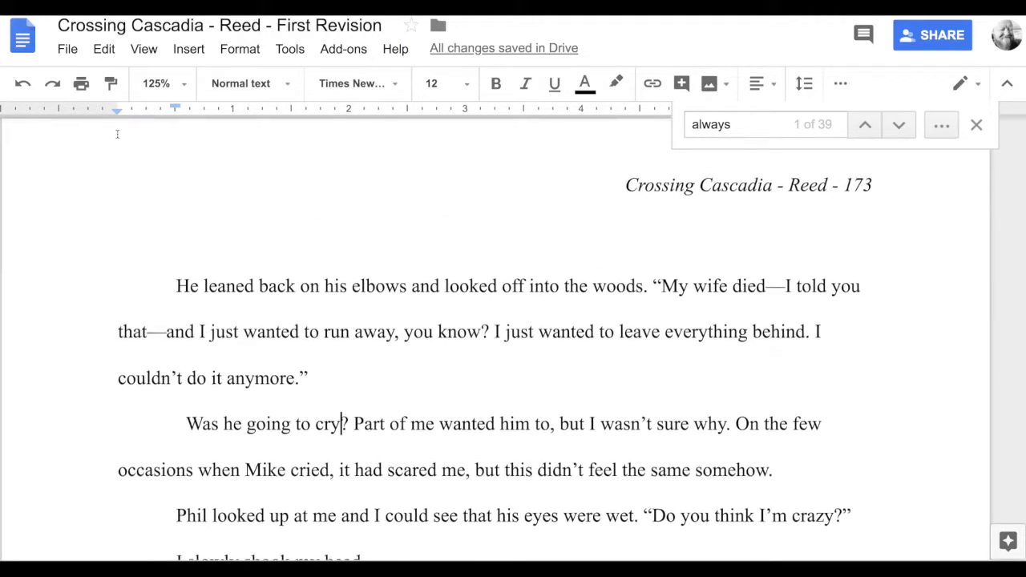
pyautogui.scroll(-2, 128, 121)
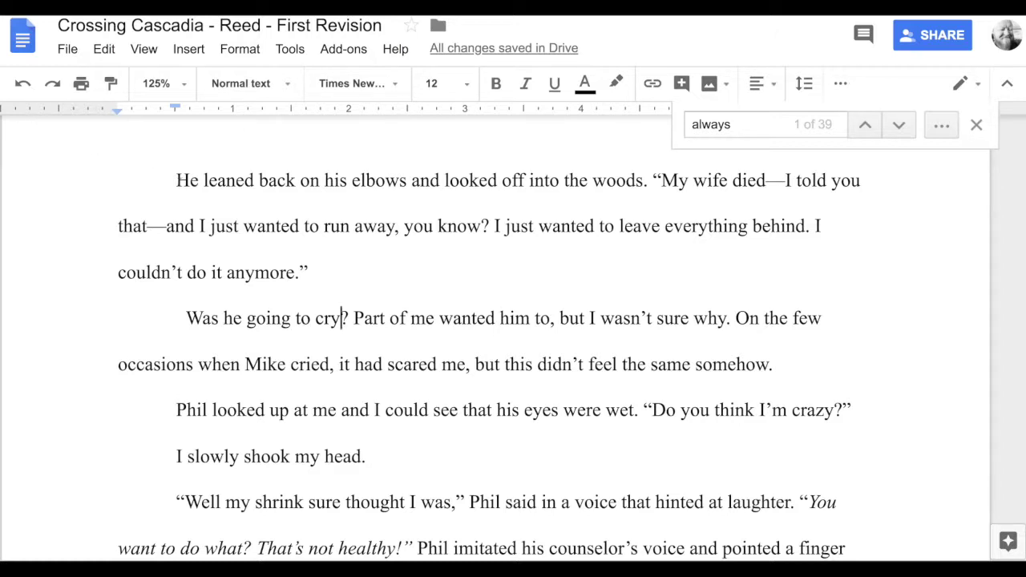
pyautogui.click(175, 180)
pyautogui.click(316, 271)
pyautogui.click(308, 273)
pyautogui.moveTo(177, 180); pyautogui.dragTo(795, 503)
pyautogui.click(486, 417)
pyautogui.scroll(-1, 401, 353)
pyautogui.scroll(1, 355, 291)
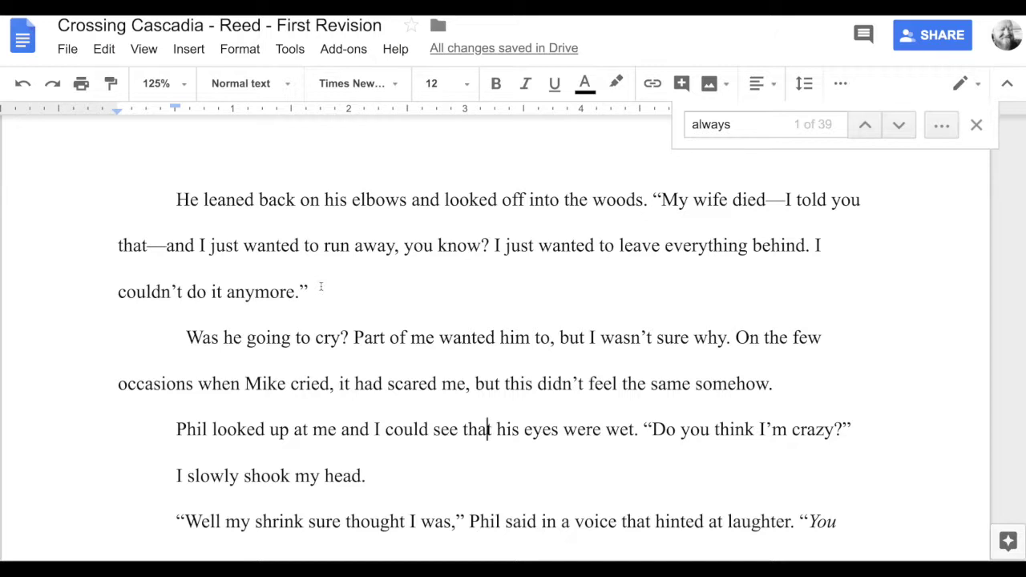
pyautogui.click(309, 287)
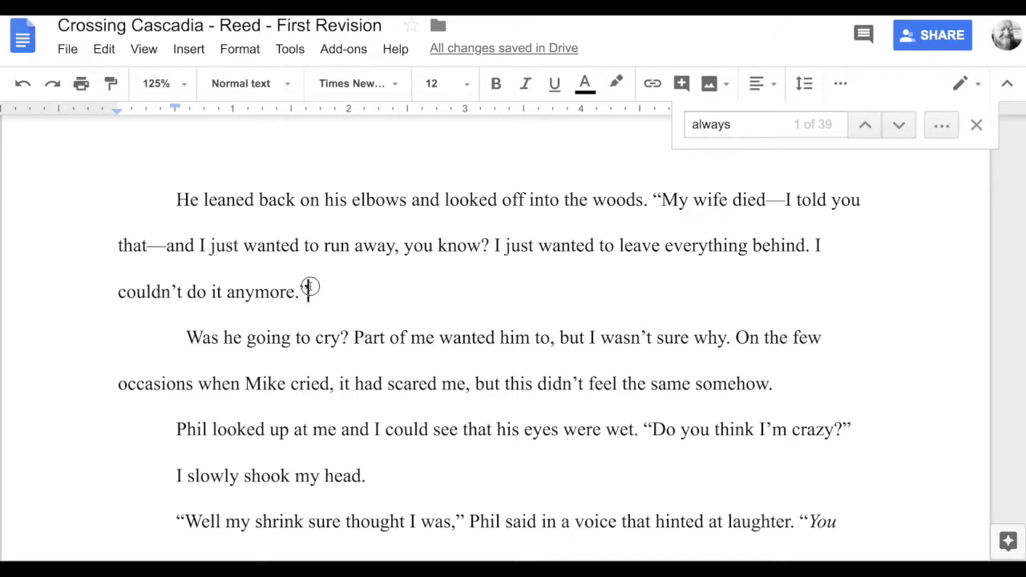